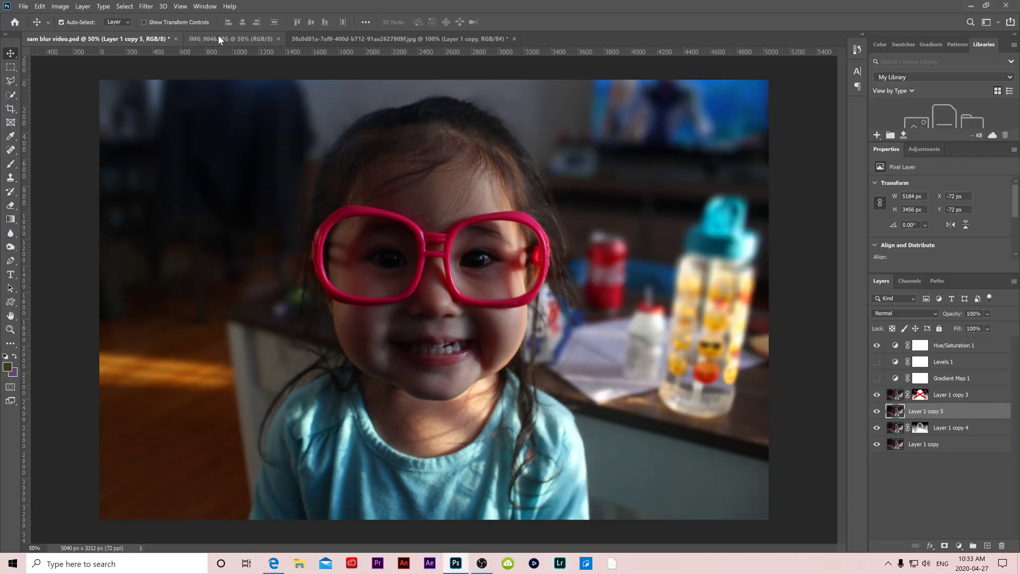
- Duplicate the Background layer of IMG_9046.JPG, then hide the copy, Layer 1, and select the Background layer
{"action": "left_click", "coordinate": [251, 0]}
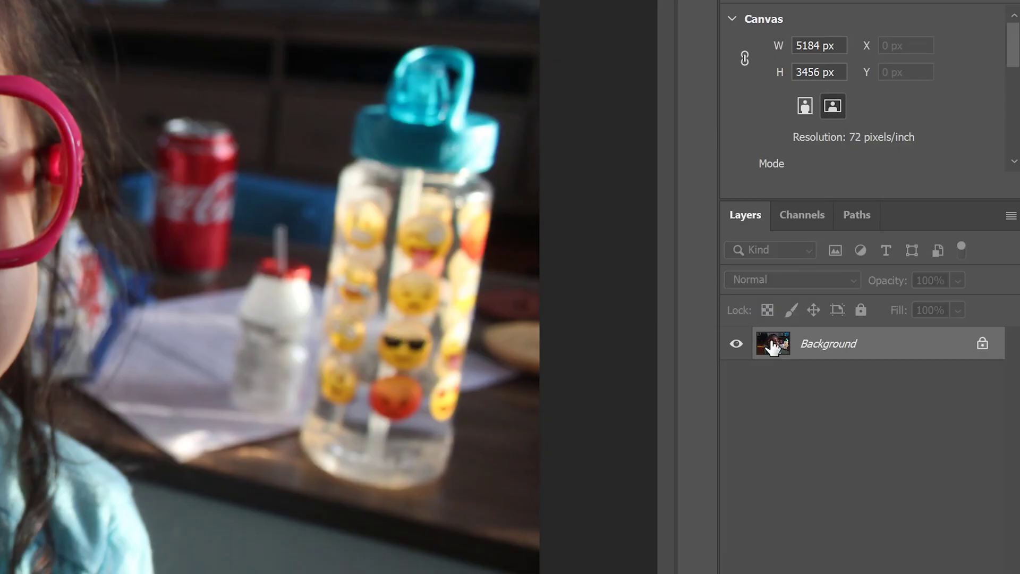
{"action": "key", "text": "ctrl+j"}
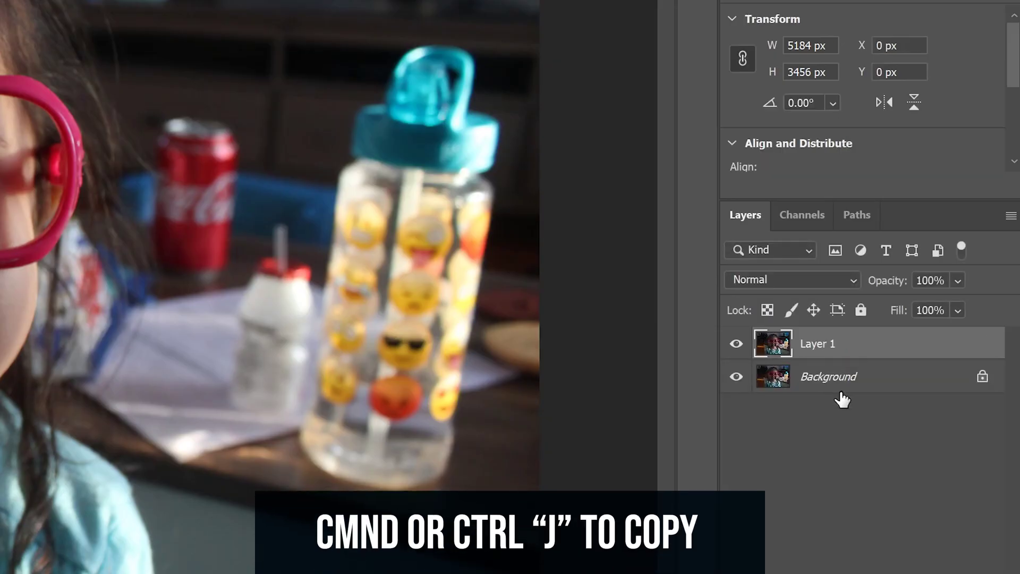
{"action": "left_click", "coordinate": [736, 345]}
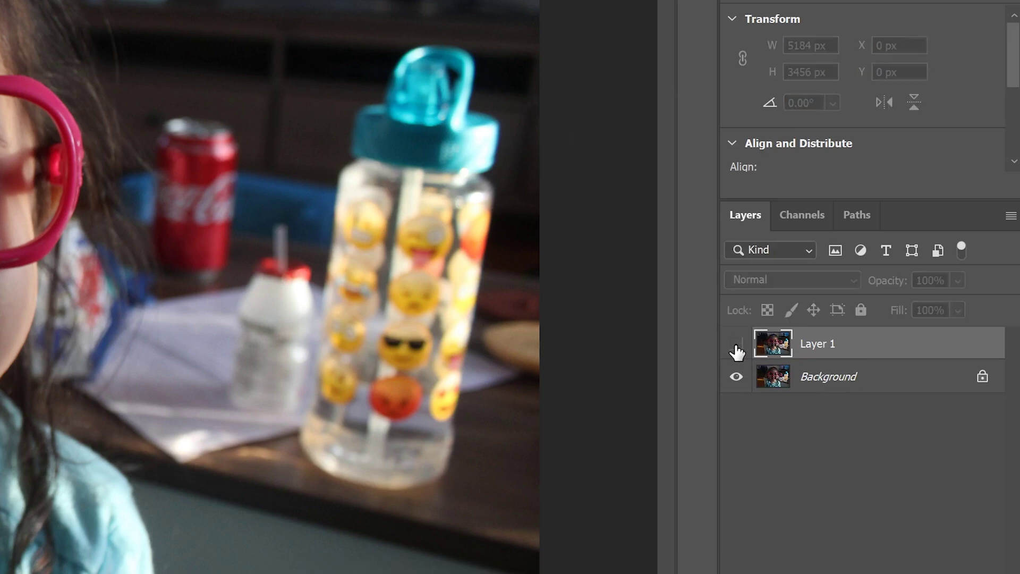
{"action": "left_click", "coordinate": [774, 381]}
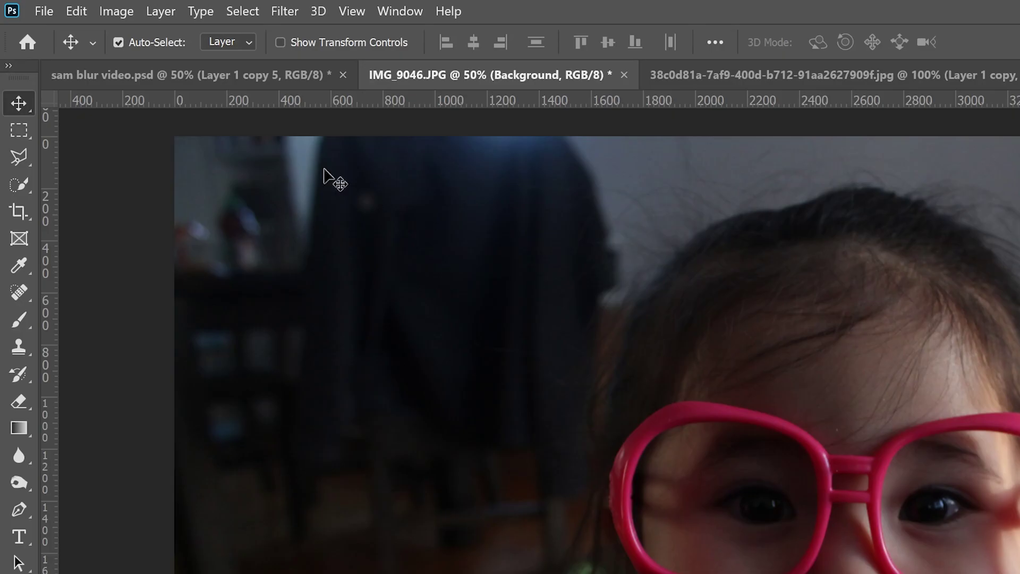
- Apply a Gaussian Blur with a radius of 31.8 pixels to the Background layer
{"action": "left_click", "coordinate": [282, 16]}
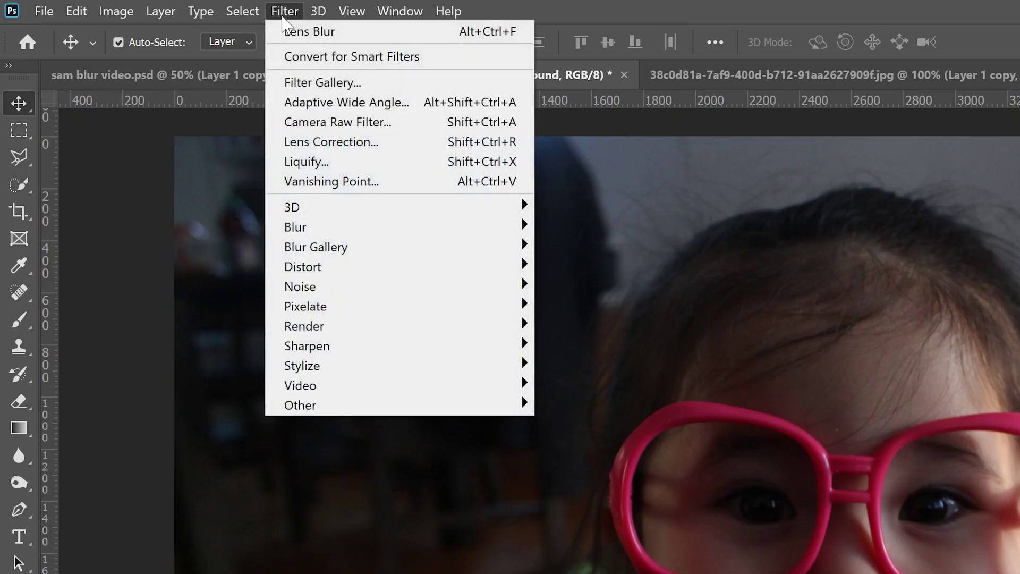
{"action": "mouse_move", "coordinate": [340, 226]}
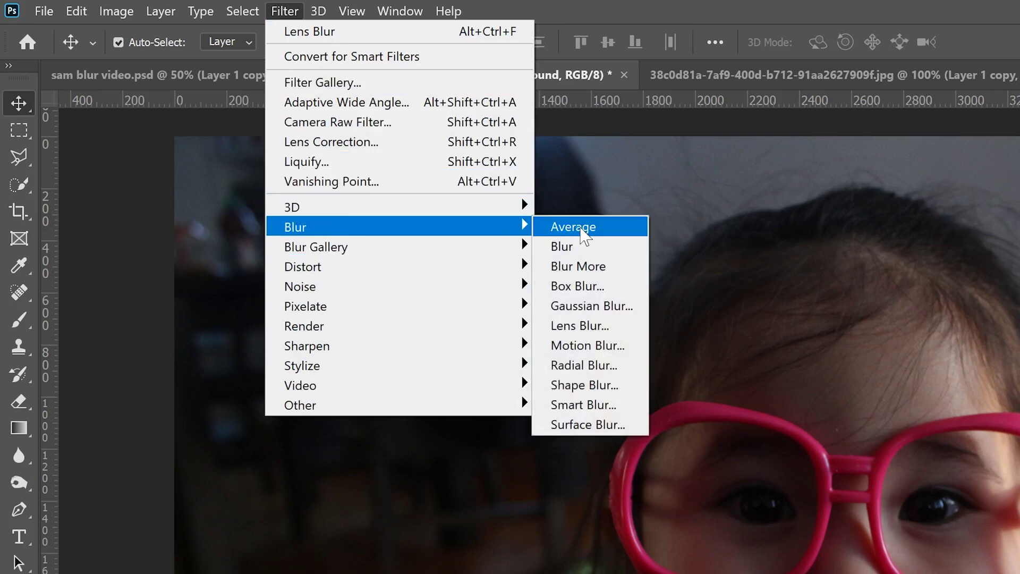
{"action": "left_click", "coordinate": [591, 305]}
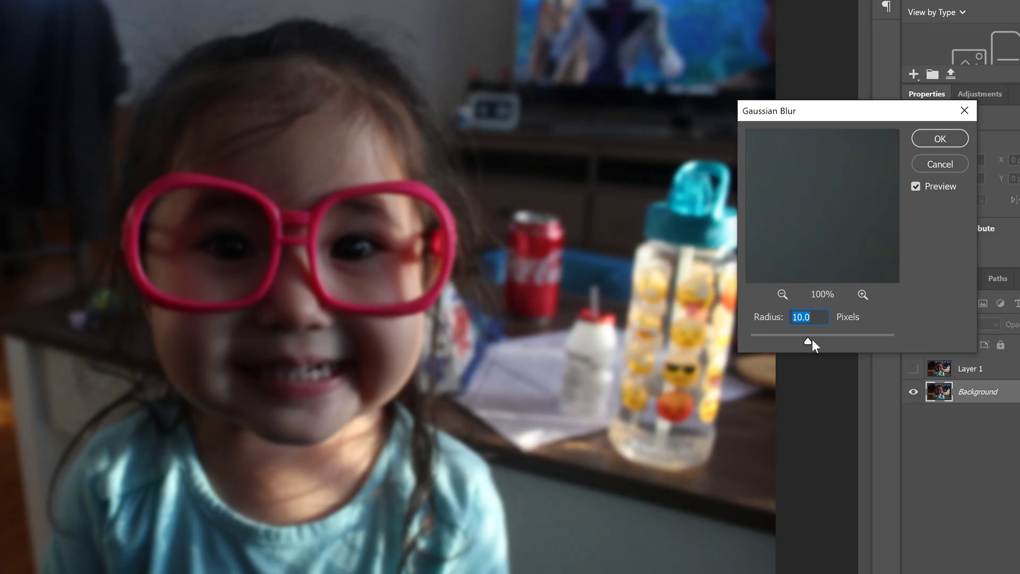
{"action": "left_click_drag", "start_coordinate": [810, 340], "coordinate": [821, 341]}
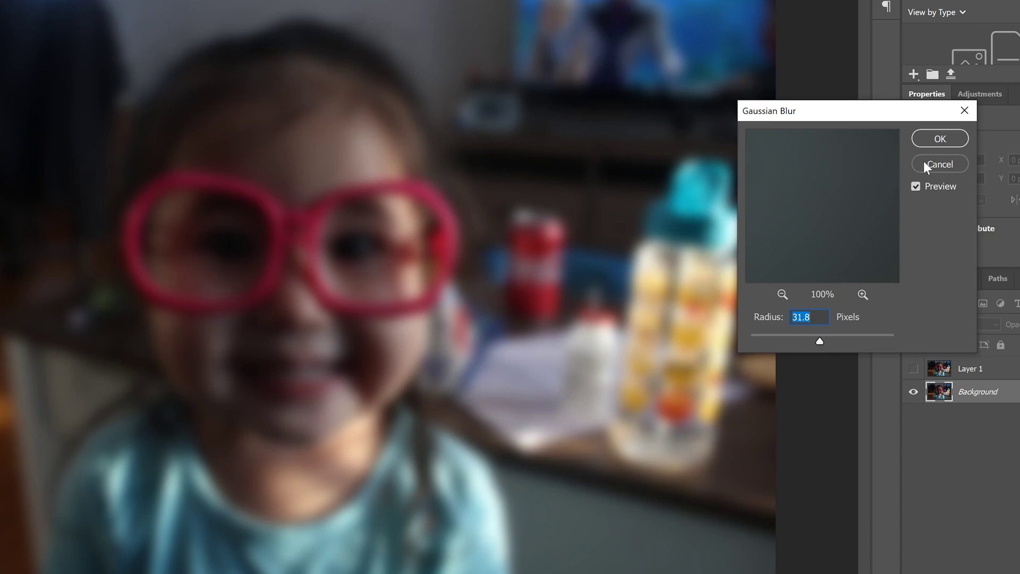
{"action": "left_click", "coordinate": [939, 139]}
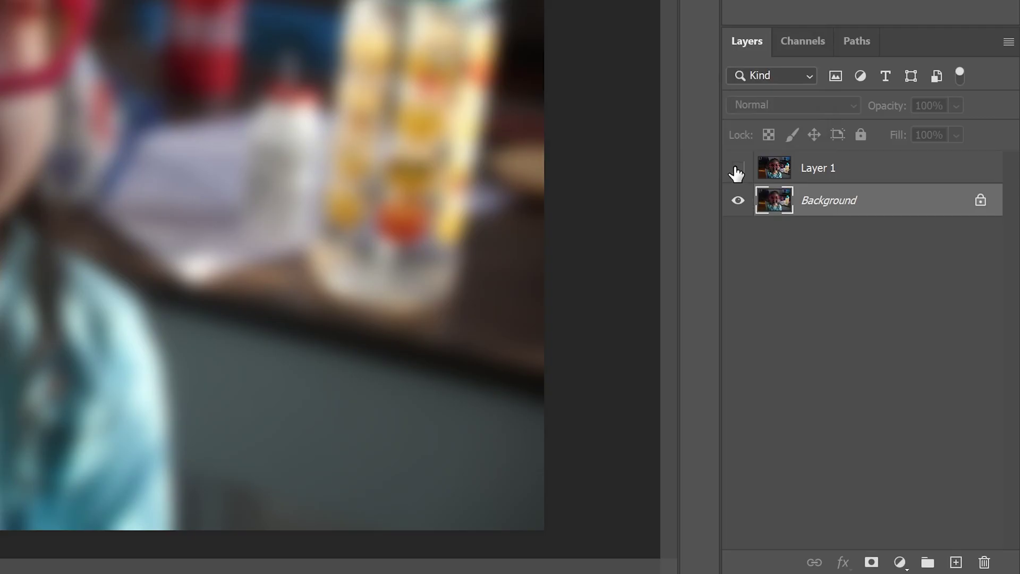
- Show Layer 1 again and add a layer mask to it
{"action": "left_click", "coordinate": [736, 172]}
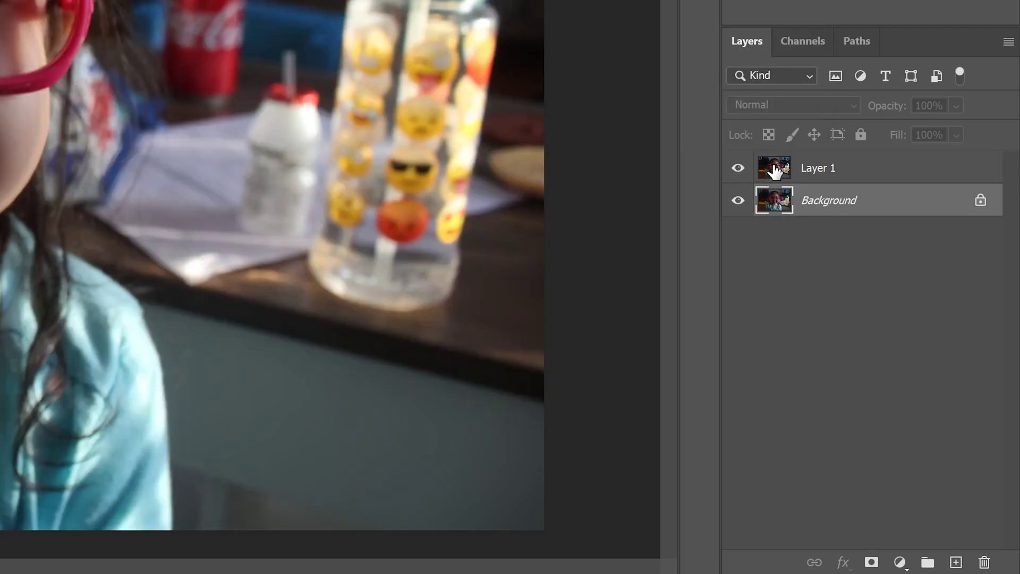
{"action": "left_click", "coordinate": [777, 174]}
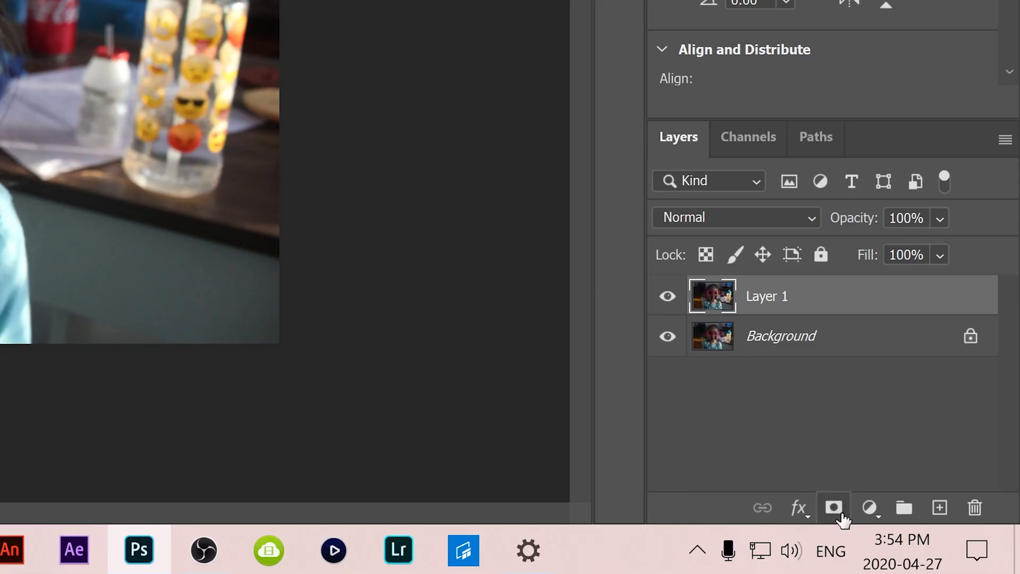
{"action": "left_click", "coordinate": [835, 510]}
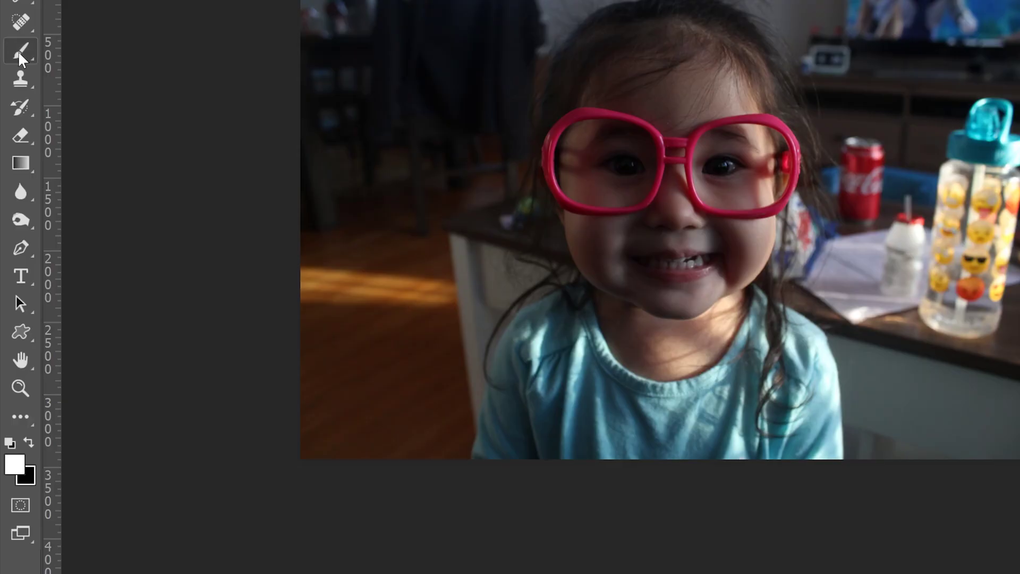
- Activate the Brush tool and swap the colours so that black is the foreground colour
{"action": "left_click", "coordinate": [19, 54]}
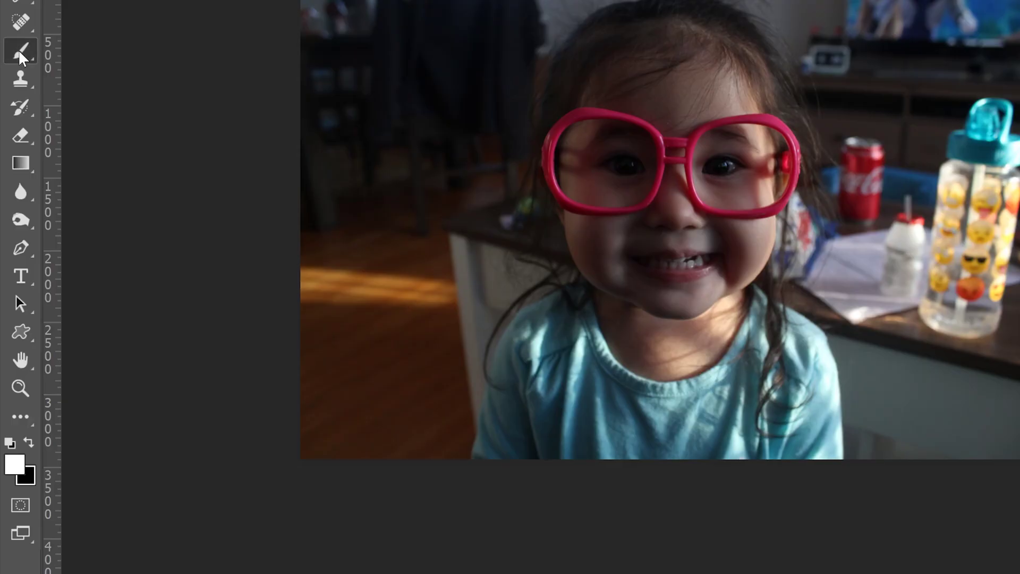
{"action": "left_click", "coordinate": [33, 445]}
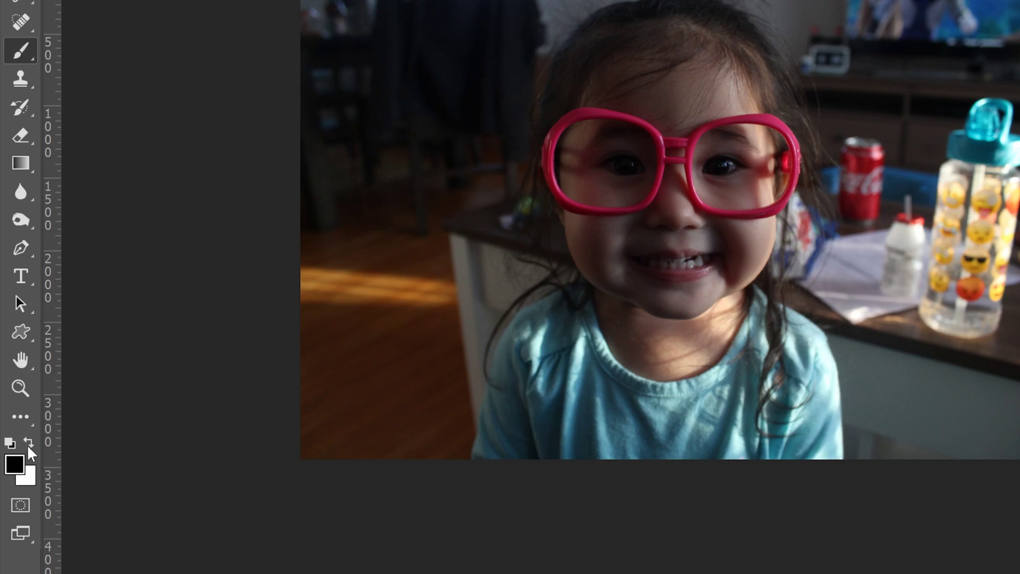
{"action": "left_click", "coordinate": [33, 450]}
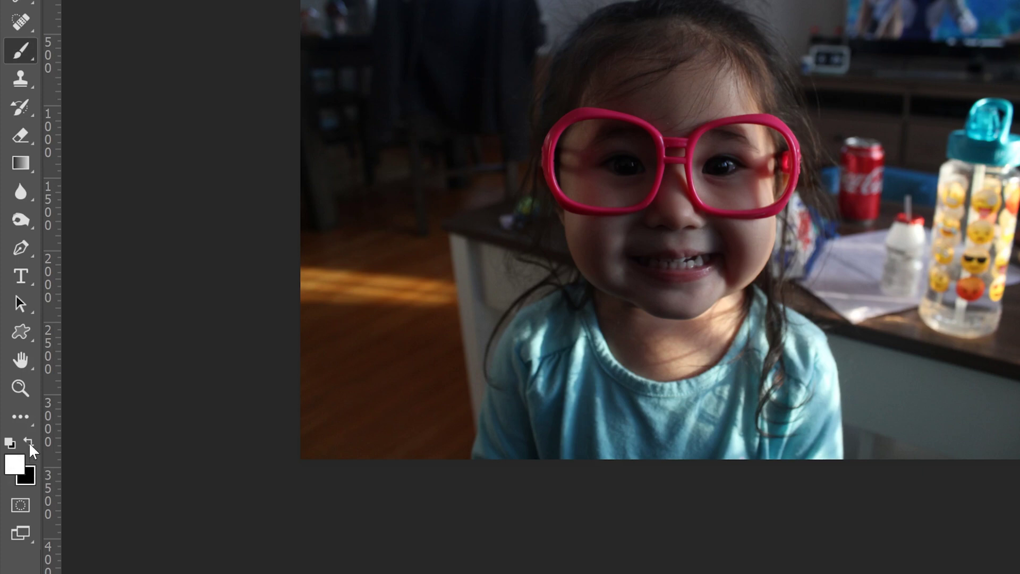
{"action": "left_click", "coordinate": [31, 449]}
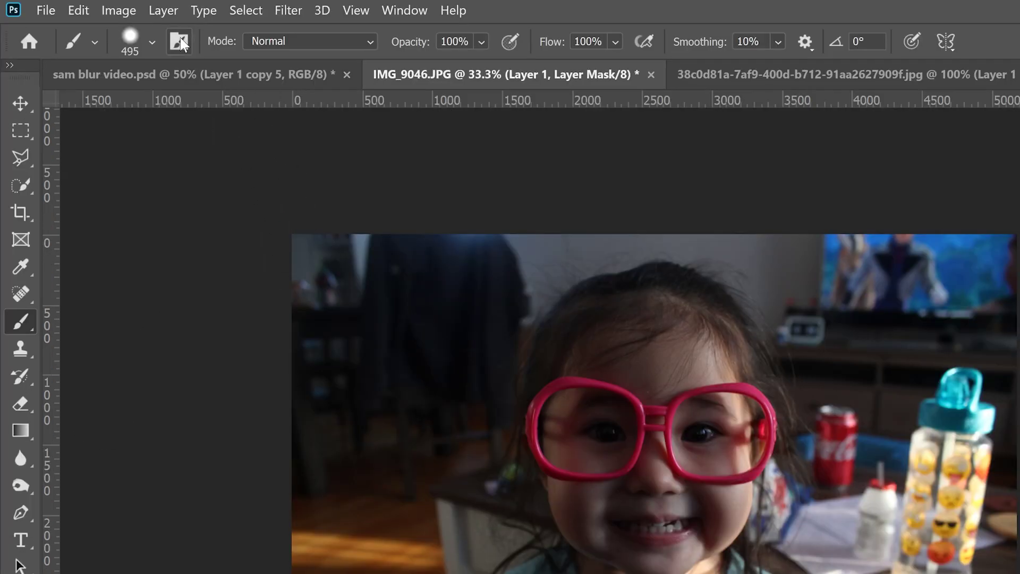
- Set the brush size to 464 px and its hardness to 51%
{"action": "left_click", "coordinate": [152, 43]}
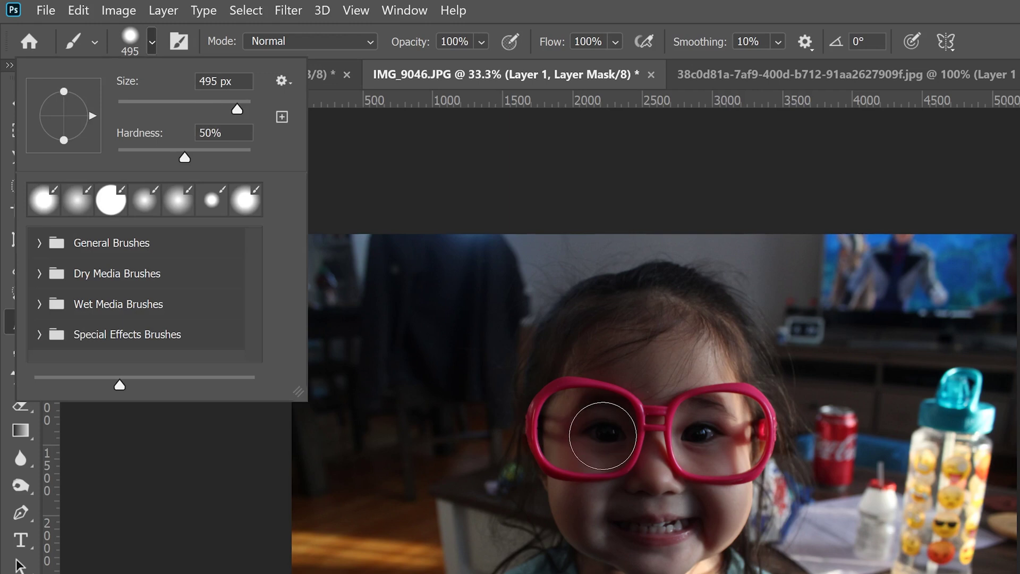
{"action": "left_click_drag", "start_coordinate": [219, 112], "coordinate": [176, 110]}
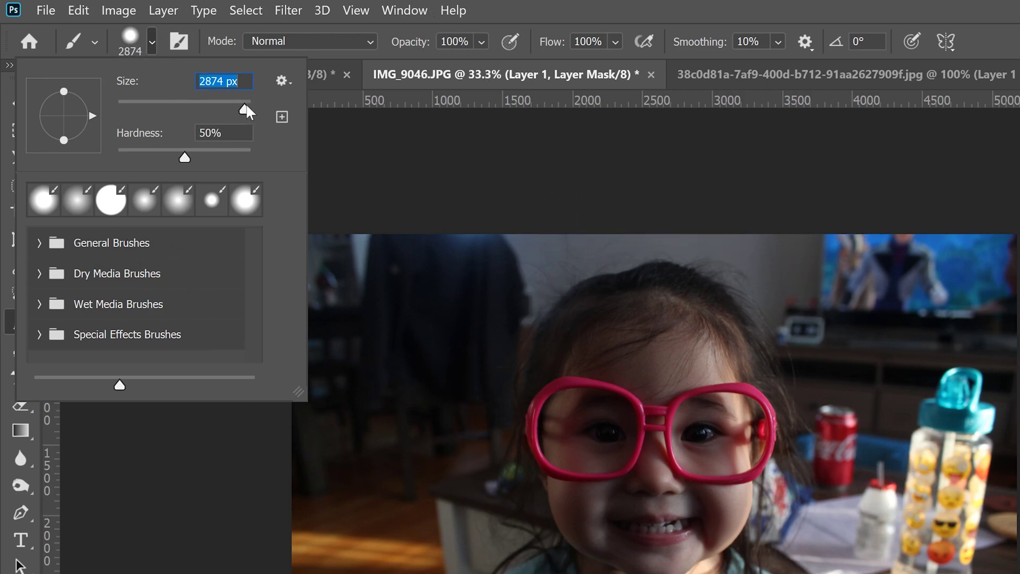
{"action": "left_click_drag", "start_coordinate": [228, 110], "coordinate": [235, 110]}
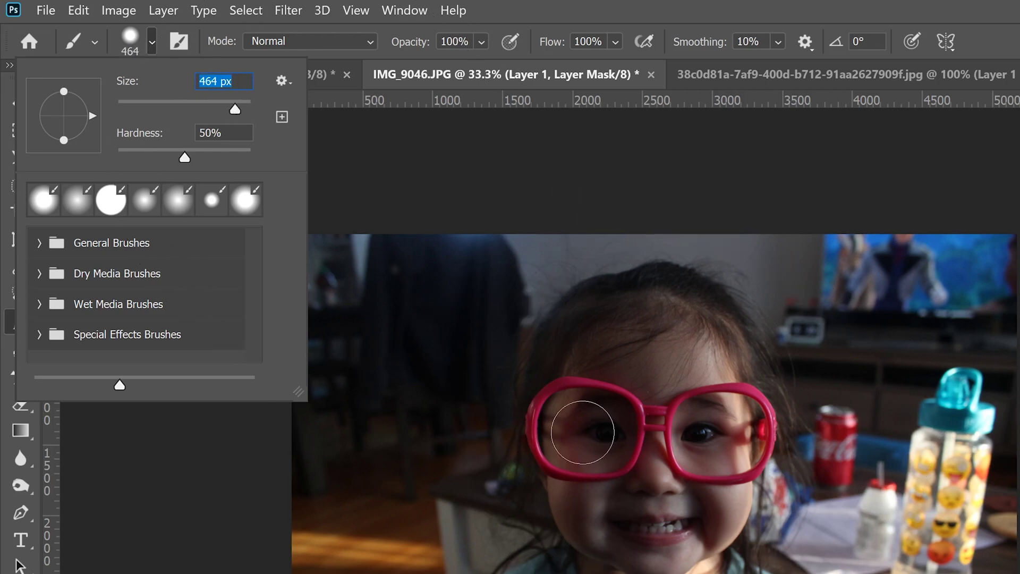
{"action": "left_click_drag", "start_coordinate": [184, 159], "coordinate": [189, 158]}
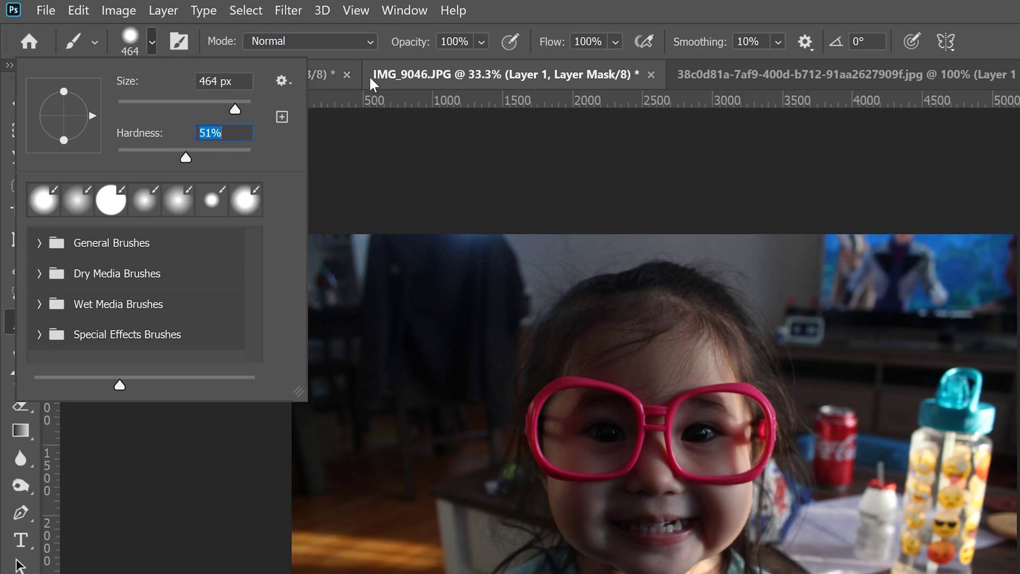
{"action": "left_click", "coordinate": [483, 35]}
{"action": "left_click", "coordinate": [482, 41]}
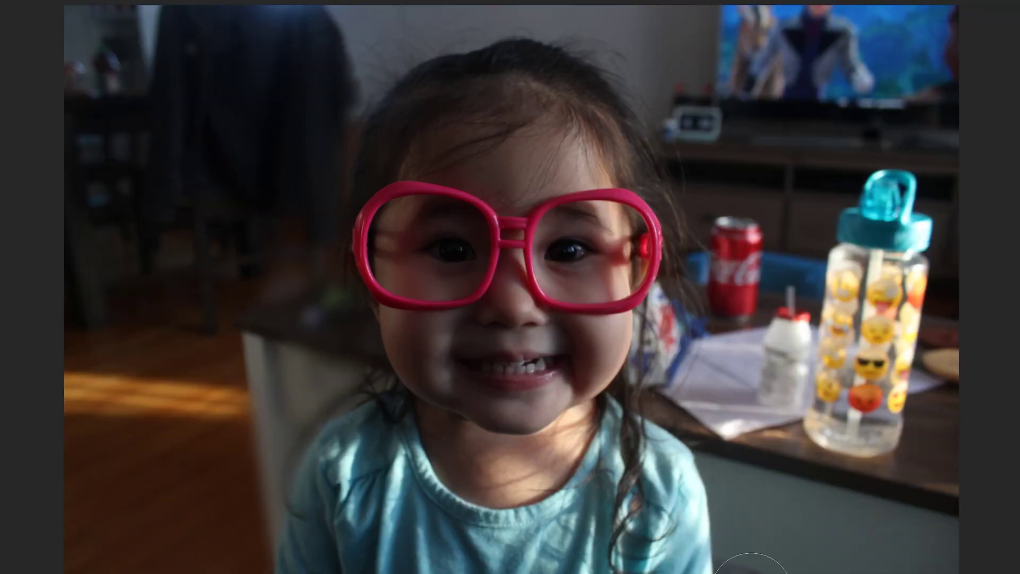
- Paint black on Layer 1's mask around the girl and over all the surroundings, leaving only the girl visible on that layer
{"action": "mouse_move", "coordinate": [713, 417]}
{"action": "left_mouse_down"}
{"action": "mouse_move", "coordinate": [689, 355]}
{"action": "mouse_move", "coordinate": [712, 338]}
{"action": "mouse_move", "coordinate": [738, 278]}
{"action": "mouse_move", "coordinate": [738, 244]}
{"action": "mouse_move", "coordinate": [682, 92]}
{"action": "mouse_move", "coordinate": [617, 31]}
{"action": "mouse_move", "coordinate": [554, 0]}
{"action": "mouse_move", "coordinate": [408, 18]}
{"action": "mouse_move", "coordinate": [352, 62]}
{"action": "mouse_move", "coordinate": [280, 153]}
{"action": "left_mouse_up"}
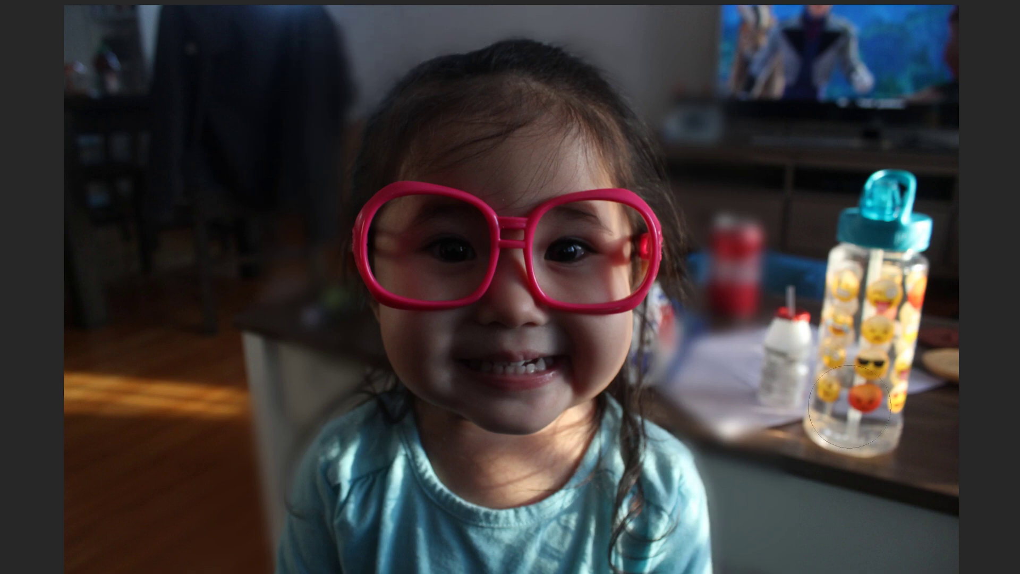
{"action": "key", "text": "Tab"}
{"action": "left_click", "coordinate": [826, 391]}
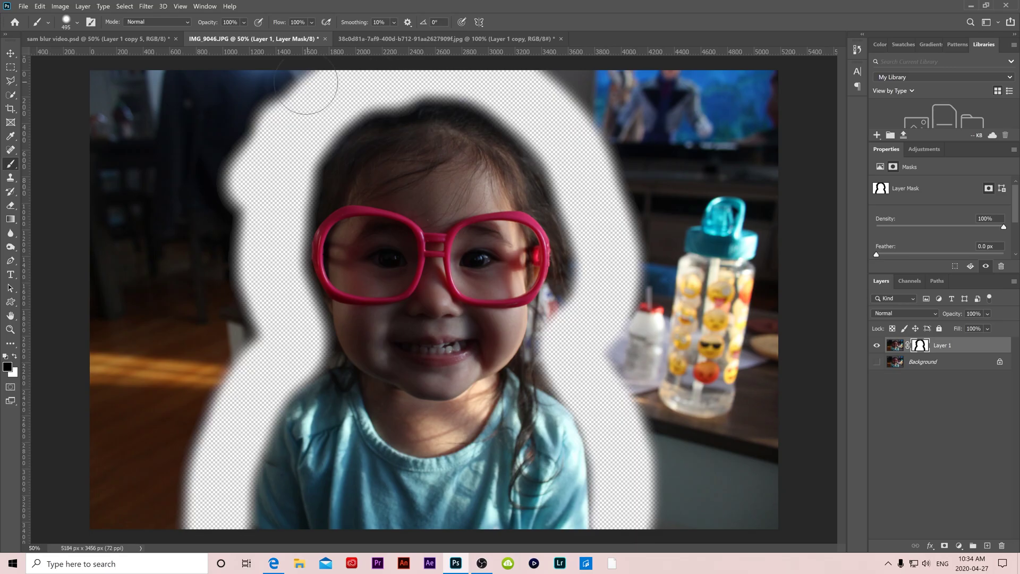
{"action": "mouse_move", "coordinate": [295, 91]}
{"action": "left_mouse_down"}
{"action": "mouse_move", "coordinate": [141, 82]}
{"action": "mouse_move", "coordinate": [122, 229]}
{"action": "mouse_move", "coordinate": [141, 307]}
{"action": "mouse_move", "coordinate": [244, 326]}
{"action": "mouse_move", "coordinate": [214, 363]}
{"action": "left_mouse_up"}
{"action": "mouse_move", "coordinate": [531, 90]}
{"action": "left_mouse_down"}
{"action": "mouse_move", "coordinate": [644, 107]}
{"action": "mouse_move", "coordinate": [733, 478]}
{"action": "mouse_move", "coordinate": [655, 148]}
{"action": "mouse_move", "coordinate": [686, 505]}
{"action": "left_mouse_up"}
{"action": "key", "text": "w"}
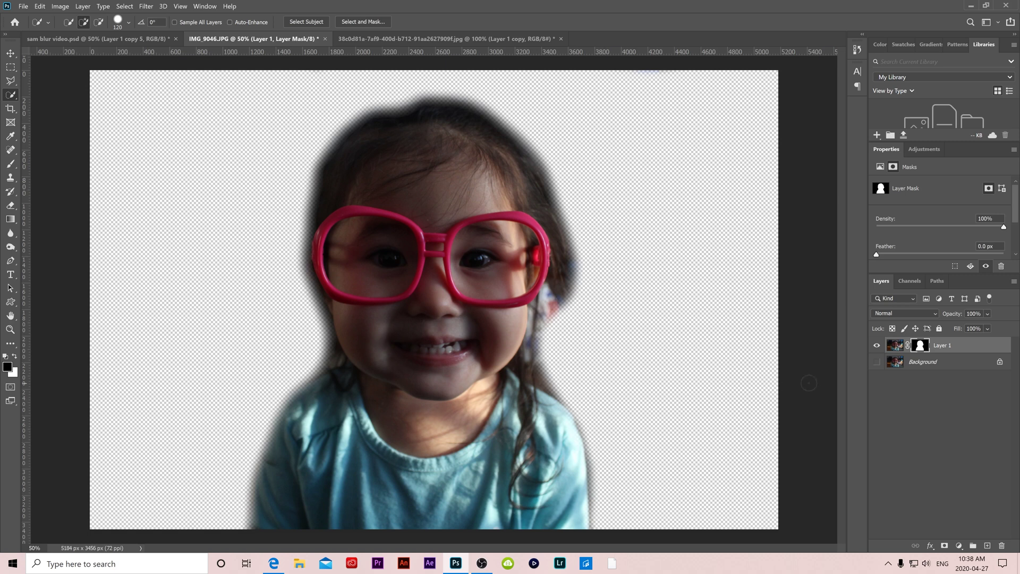
- Toggle the Background layer's visibility to compare the masked girl with the blurred composite, leaving the layer shown
{"action": "left_click", "coordinate": [877, 362]}
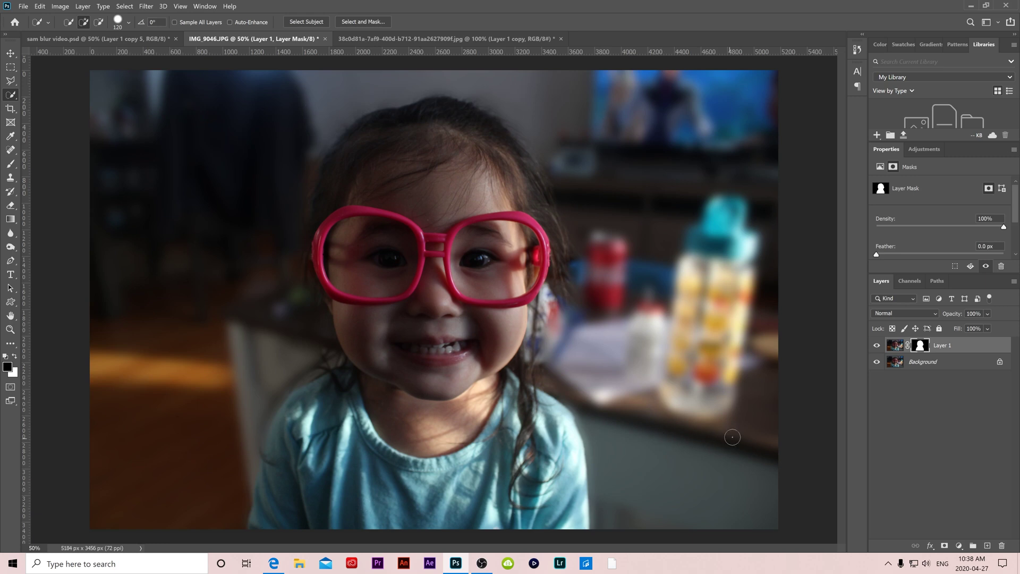
{"action": "left_click", "coordinate": [877, 362]}
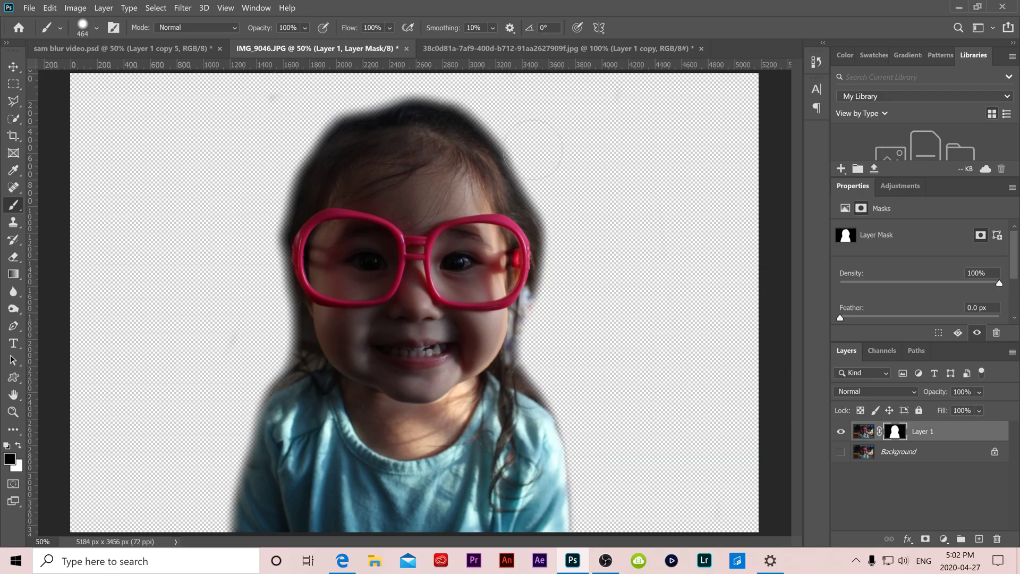
{"action": "left_click", "coordinate": [840, 452]}
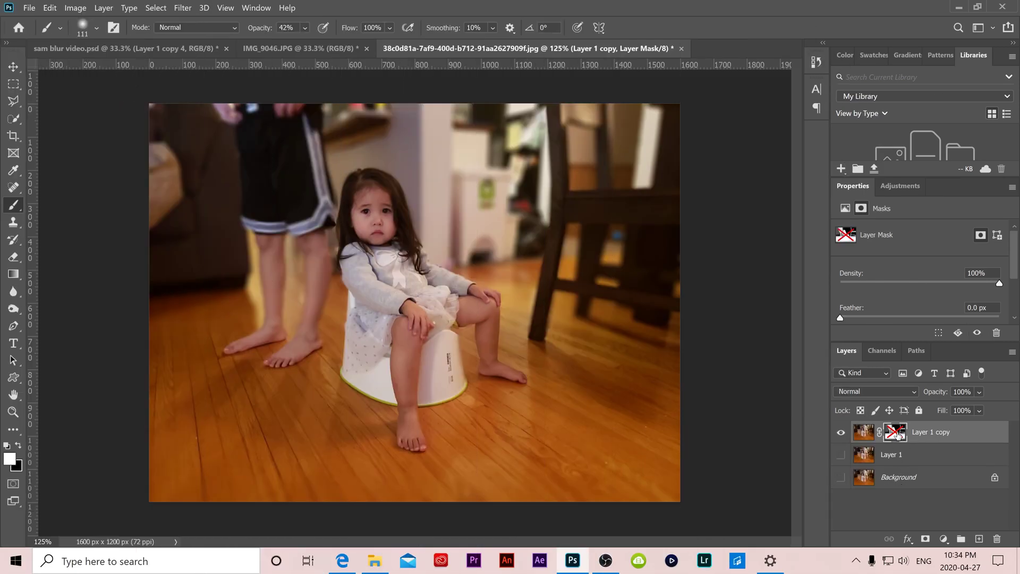
- Enable the layer mask on Layer 1 copy in the photo of the seated toddler
{"action": "right_click", "coordinate": [896, 433]}
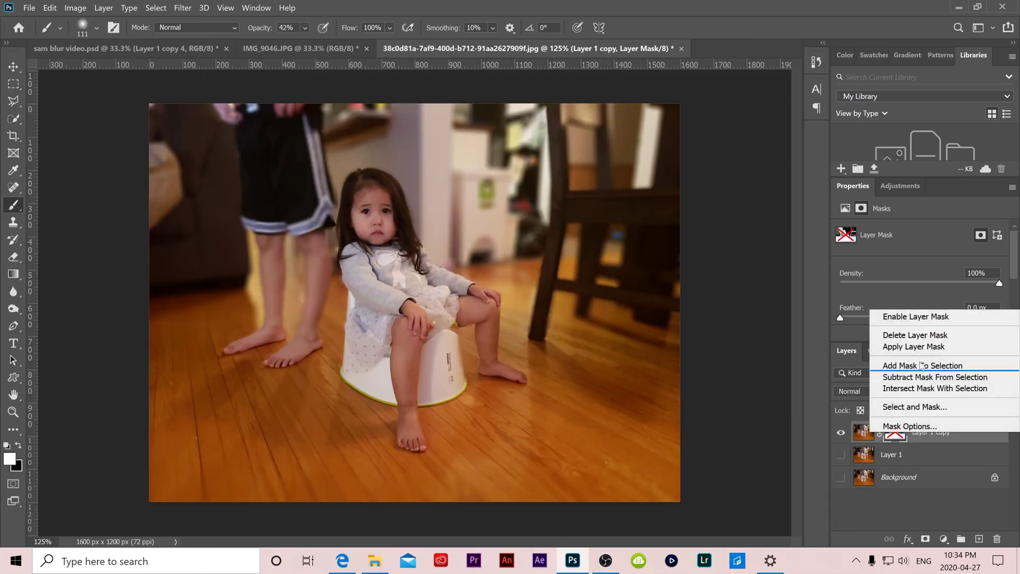
{"action": "left_click", "coordinate": [927, 319]}
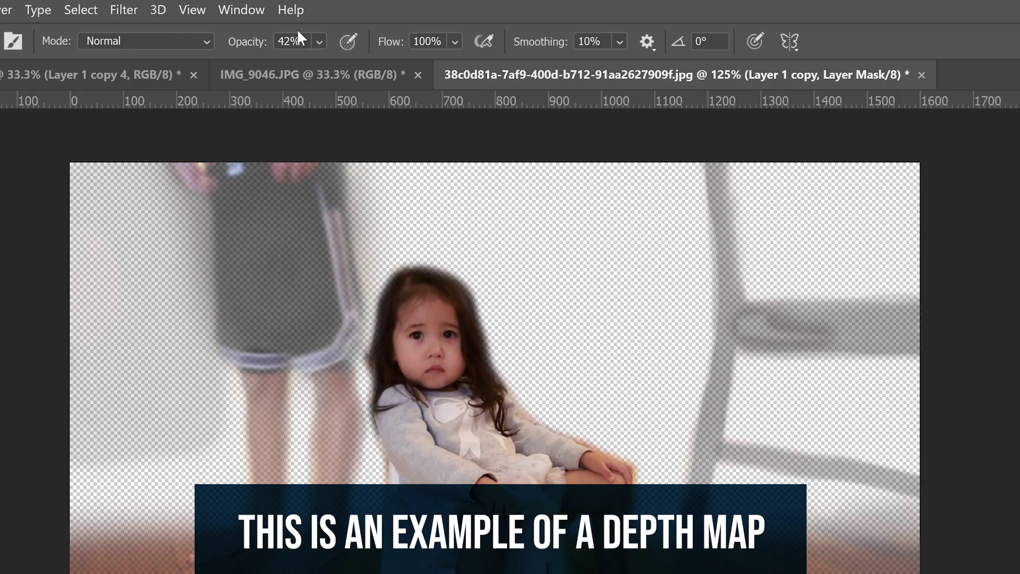
- Set the brush opacity to 38%
{"action": "left_click_drag", "start_coordinate": [320, 41], "coordinate": [372, 68]}
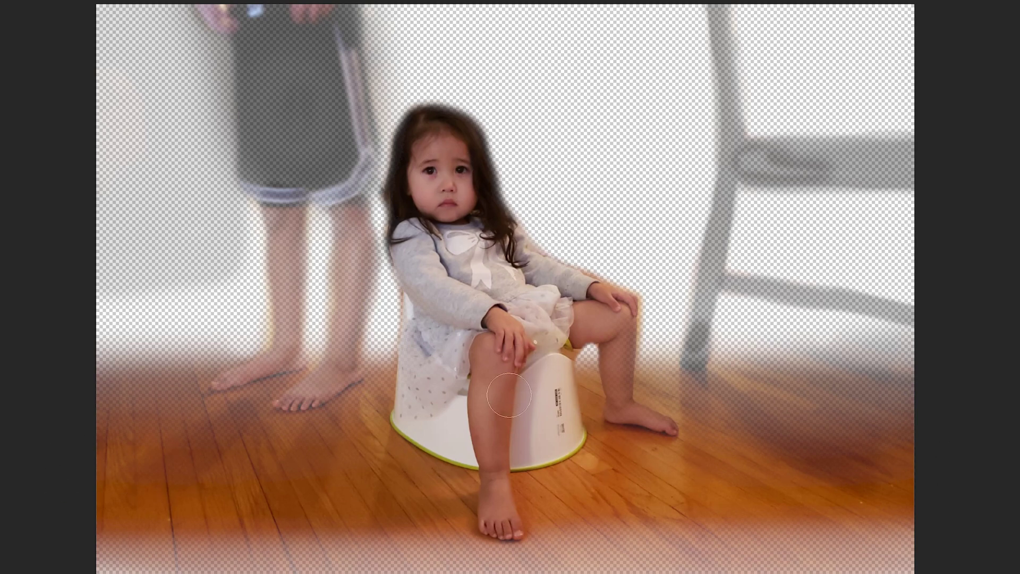
{"action": "left_click", "coordinate": [333, 0]}
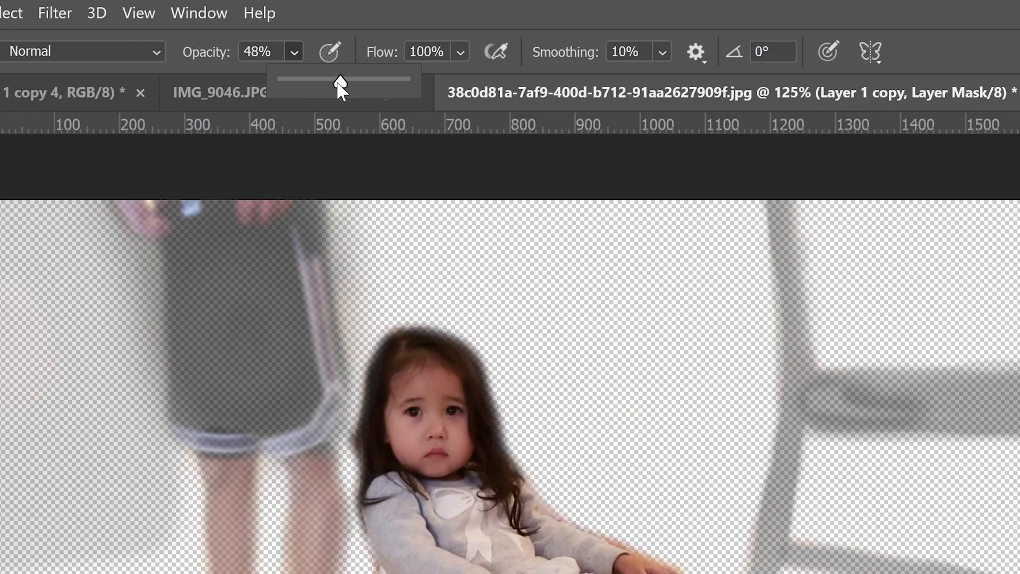
{"action": "left_click_drag", "start_coordinate": [340, 85], "coordinate": [306, 88]}
{"action": "left_click_drag", "start_coordinate": [324, 75], "coordinate": [326, 78]}
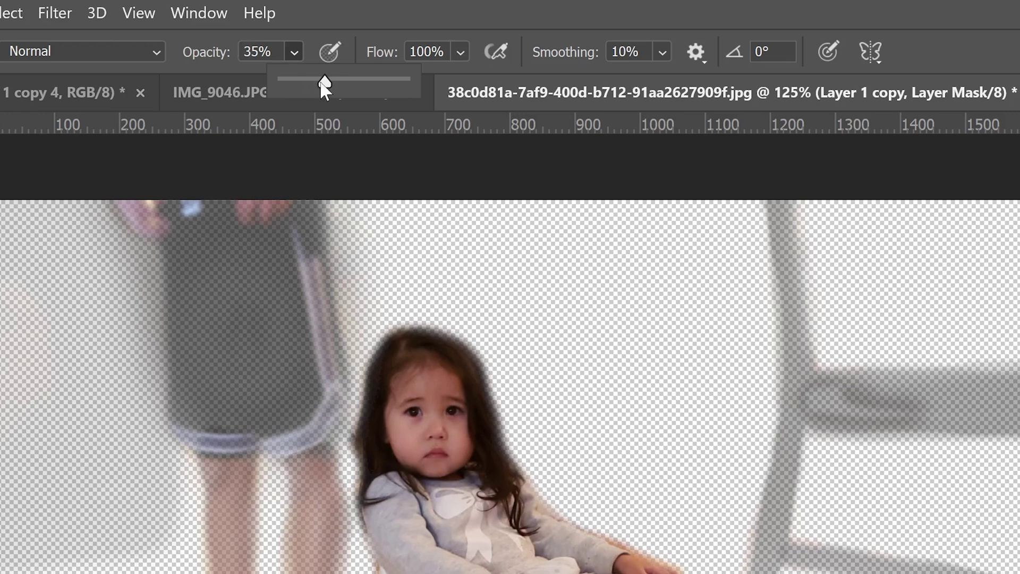
{"action": "left_click_drag", "start_coordinate": [321, 80], "coordinate": [330, 82]}
- Set the brush opacity to 11% while Layer 1 copy's mask is temporarily disabled, and enable the mask again
{"action": "right_click", "coordinate": [895, 433]}
{"action": "left_click", "coordinate": [915, 321]}
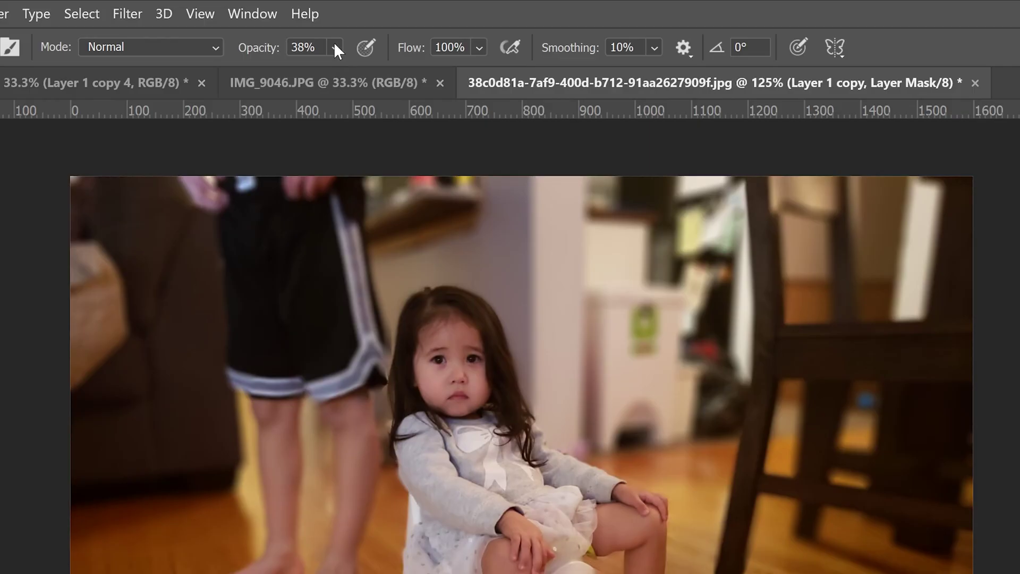
{"action": "left_click", "coordinate": [334, 48]}
{"action": "left_click_drag", "start_coordinate": [357, 68], "coordinate": [363, 76]}
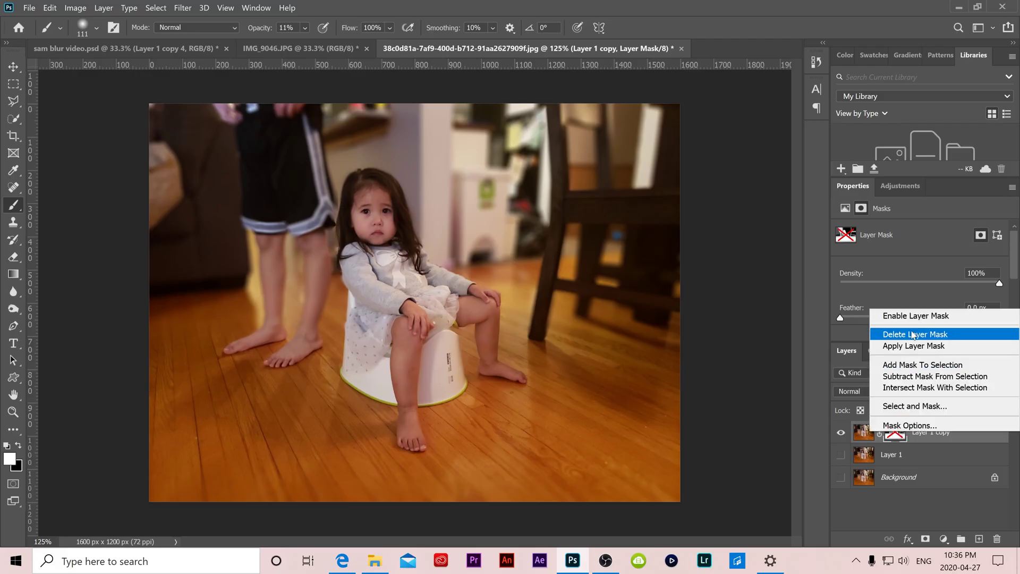
{"action": "left_click", "coordinate": [910, 317]}
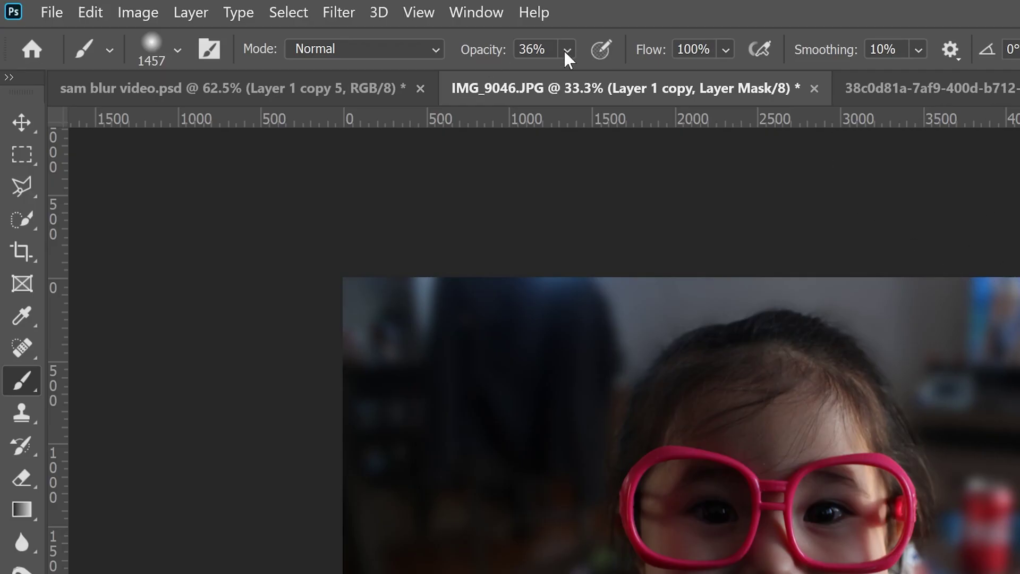
- Set the brush opacity to 33% and its size to 480 px with 0% hardness
{"action": "left_click", "coordinate": [566, 51]}
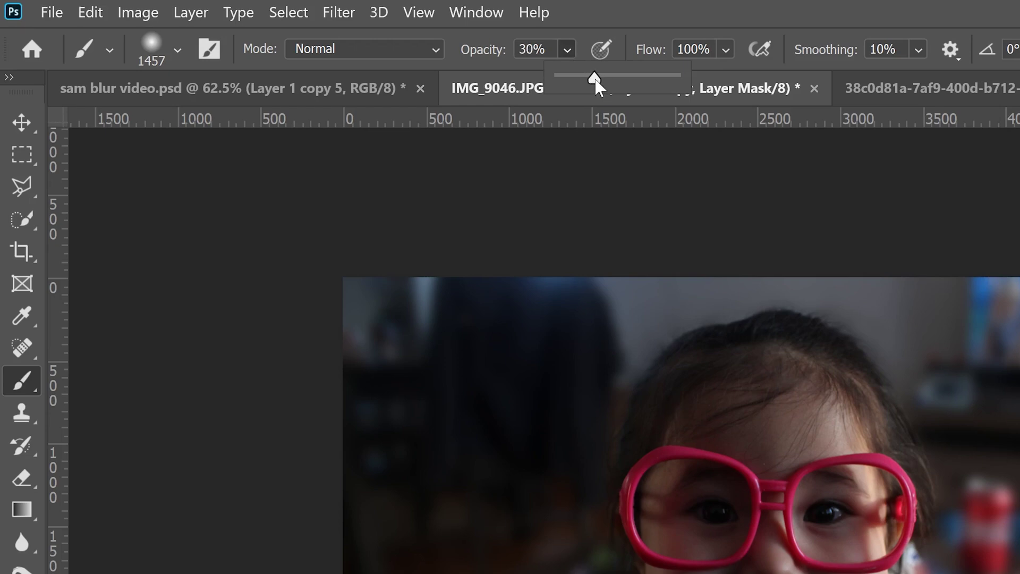
{"action": "left_click", "coordinate": [178, 49]}
{"action": "left_click_drag", "start_coordinate": [198, 130], "coordinate": [256, 129]}
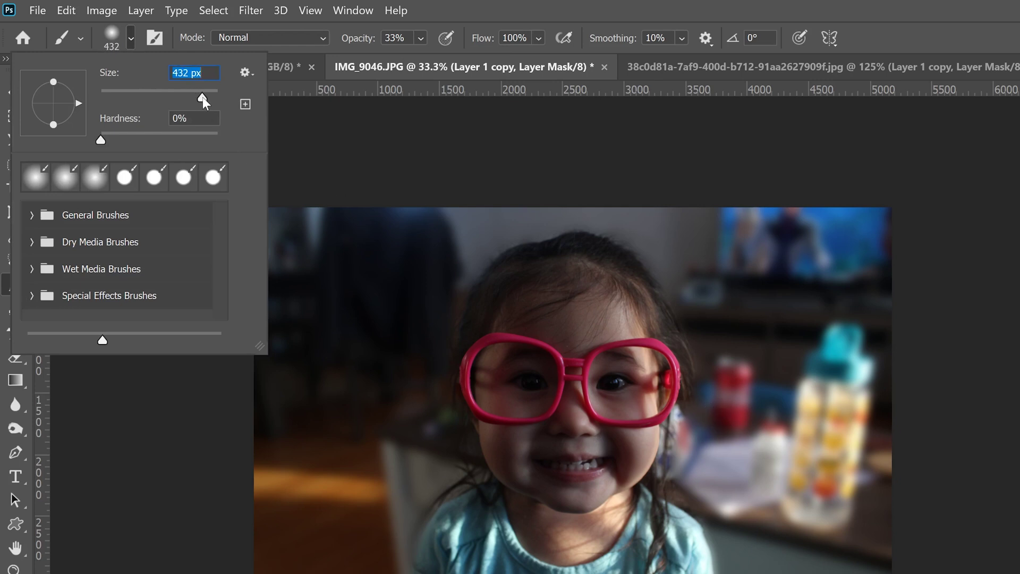
{"action": "left_click_drag", "start_coordinate": [202, 101], "coordinate": [205, 101]}
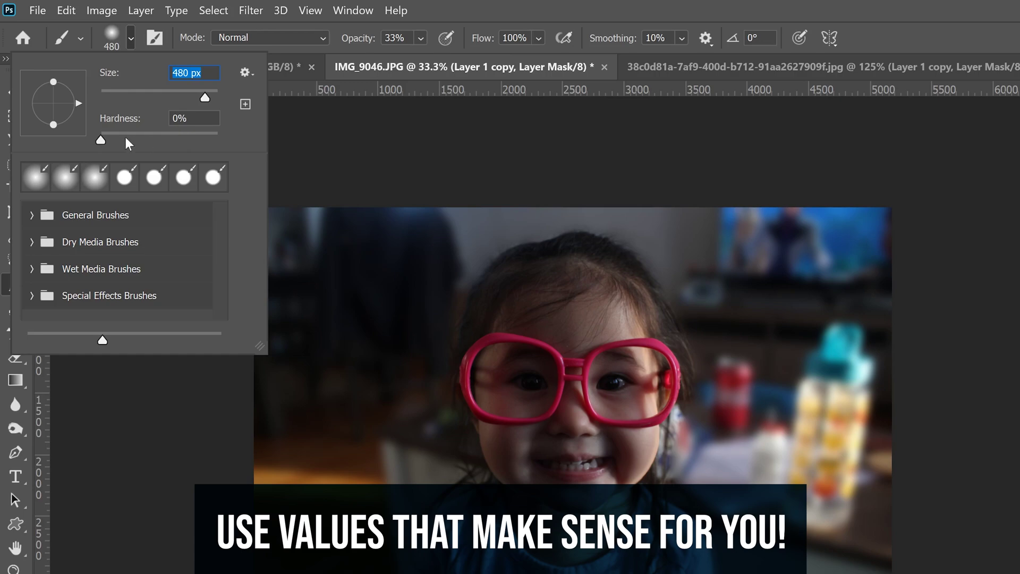
{"action": "left_click", "coordinate": [101, 141]}
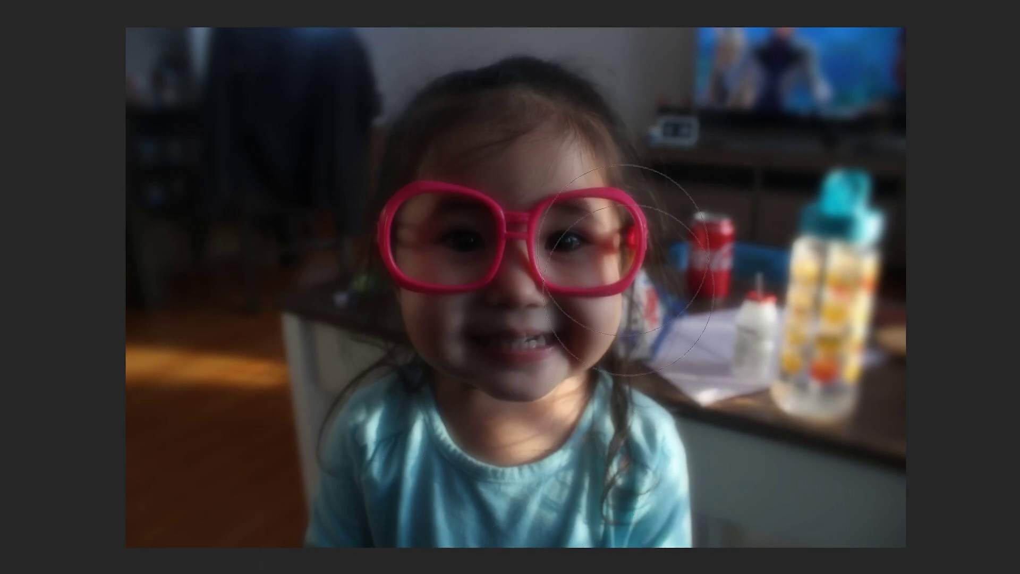
- Undo the last brush stroke on Layer 1 copy 4's mask and return to the full-screen view
{"action": "key", "text": "f"}
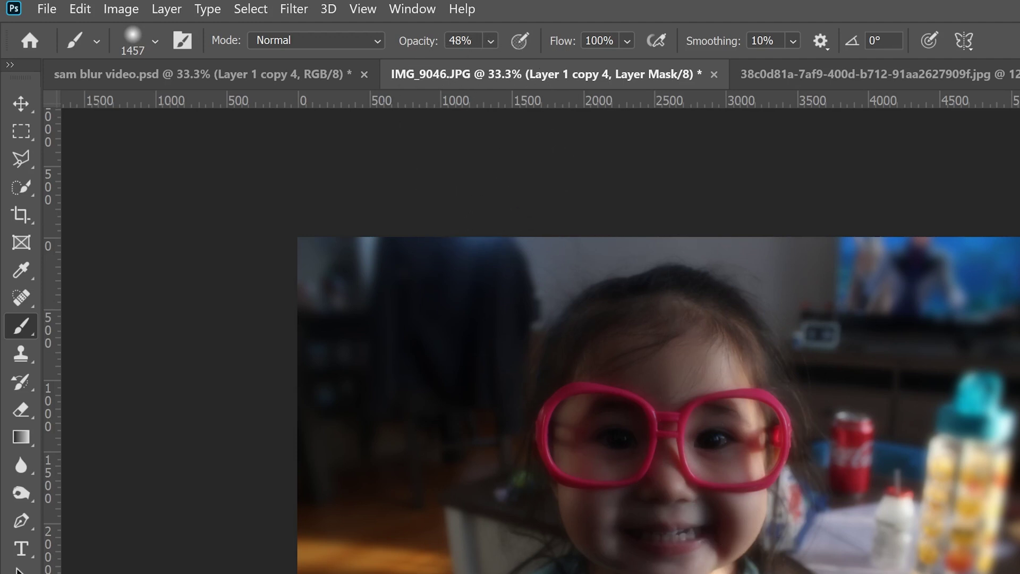
{"action": "left_click", "coordinate": [80, 9]}
{"action": "left_click", "coordinate": [101, 29]}
{"action": "key", "text": "f"}
{"action": "key", "text": "f"}
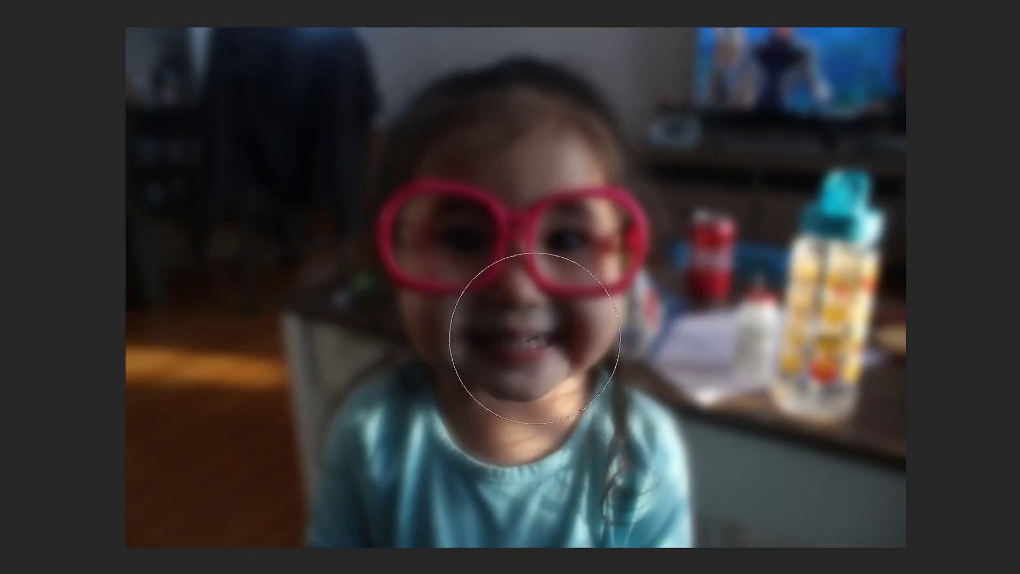
- Paint white on Layer 1 copy 4's mask over the girl and the water bottle to bring them into focus
{"action": "mouse_move", "coordinate": [528, 234]}
{"action": "left_mouse_down"}
{"action": "mouse_move", "coordinate": [510, 252]}
{"action": "mouse_move", "coordinate": [494, 183]}
{"action": "mouse_move", "coordinate": [509, 233]}
{"action": "mouse_move", "coordinate": [507, 208]}
{"action": "mouse_move", "coordinate": [524, 185]}
{"action": "mouse_move", "coordinate": [564, 215]}
{"action": "mouse_move", "coordinate": [456, 189]}
{"action": "mouse_move", "coordinate": [492, 132]}
{"action": "mouse_move", "coordinate": [509, 200]}
{"action": "mouse_move", "coordinate": [520, 449]}
{"action": "mouse_move", "coordinate": [404, 445]}
{"action": "mouse_move", "coordinate": [402, 484]}
{"action": "mouse_move", "coordinate": [461, 481]}
{"action": "mouse_move", "coordinate": [572, 496]}
{"action": "left_mouse_up"}
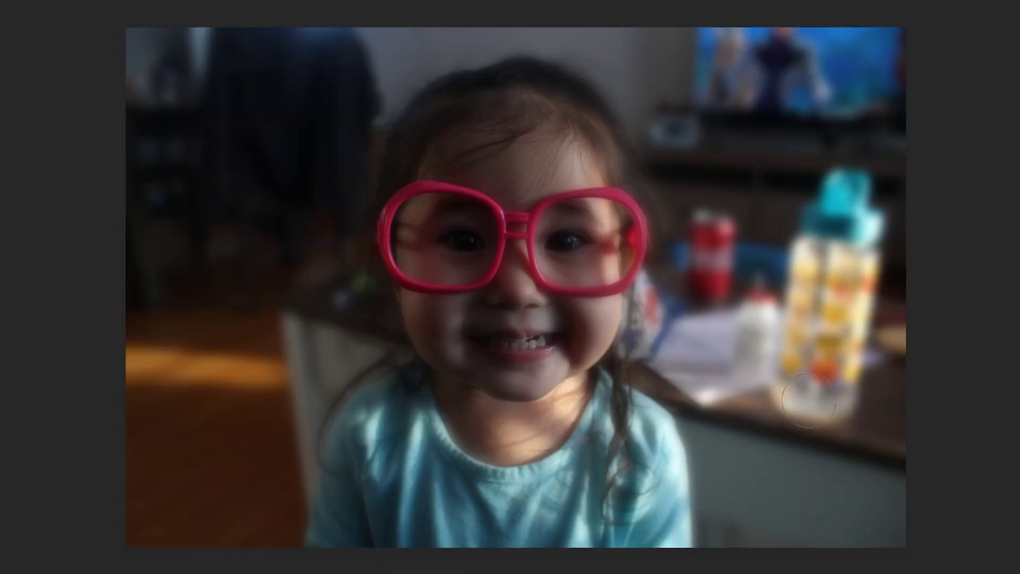
{"action": "mouse_move", "coordinate": [797, 395]}
{"action": "left_mouse_down"}
{"action": "mouse_move", "coordinate": [834, 382]}
{"action": "mouse_move", "coordinate": [785, 349]}
{"action": "mouse_move", "coordinate": [848, 226]}
{"action": "mouse_move", "coordinate": [840, 166]}
{"action": "mouse_move", "coordinate": [771, 273]}
{"action": "mouse_move", "coordinate": [853, 415]}
{"action": "mouse_move", "coordinate": [812, 301]}
{"action": "left_mouse_up"}
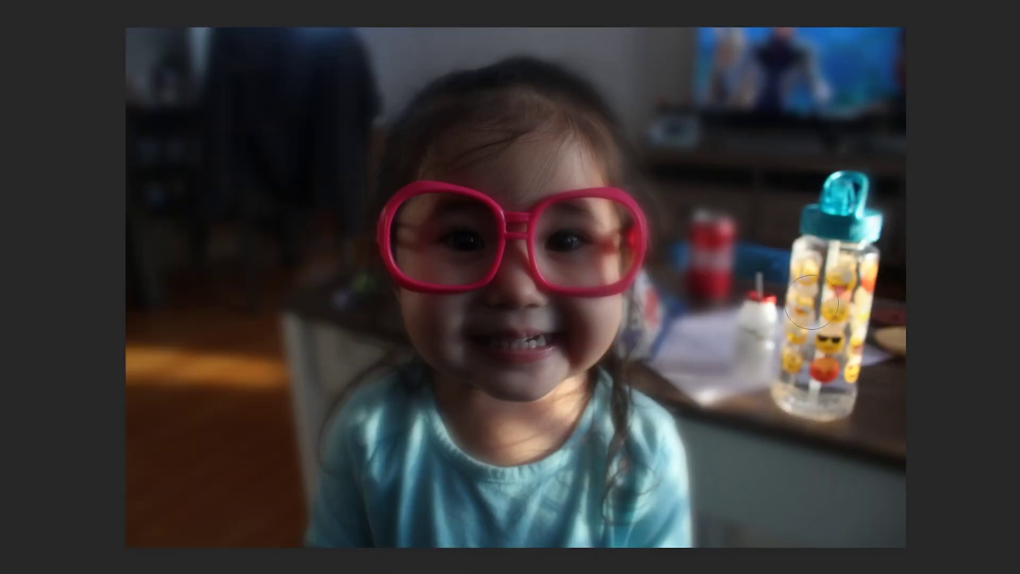
{"action": "left_click_drag", "start_coordinate": [534, 276], "coordinate": [510, 369]}
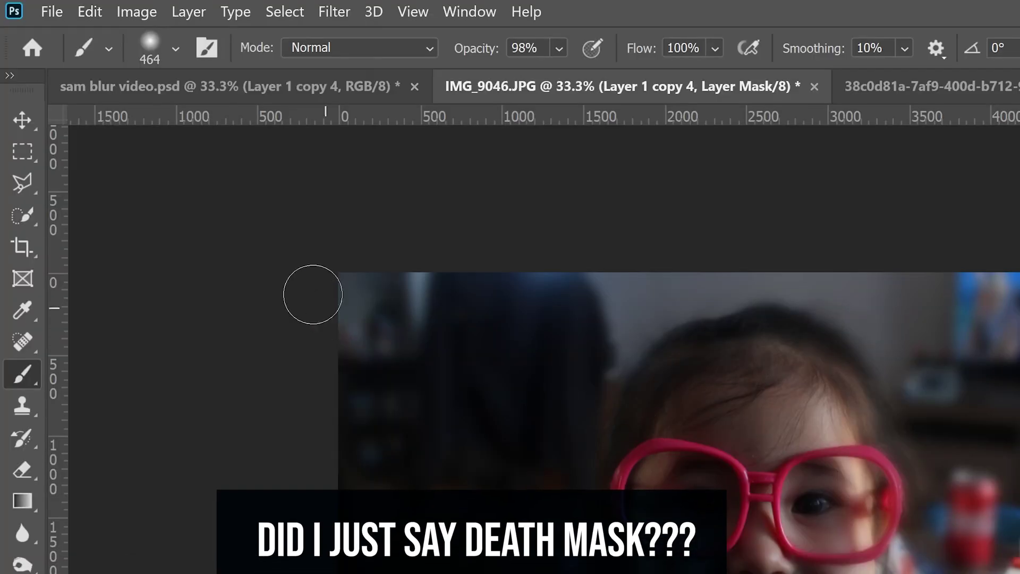
- Swap the foreground color to black and paint the mask over the water bottle and small bottle to blur them again
{"action": "left_click", "coordinate": [82, 11]}
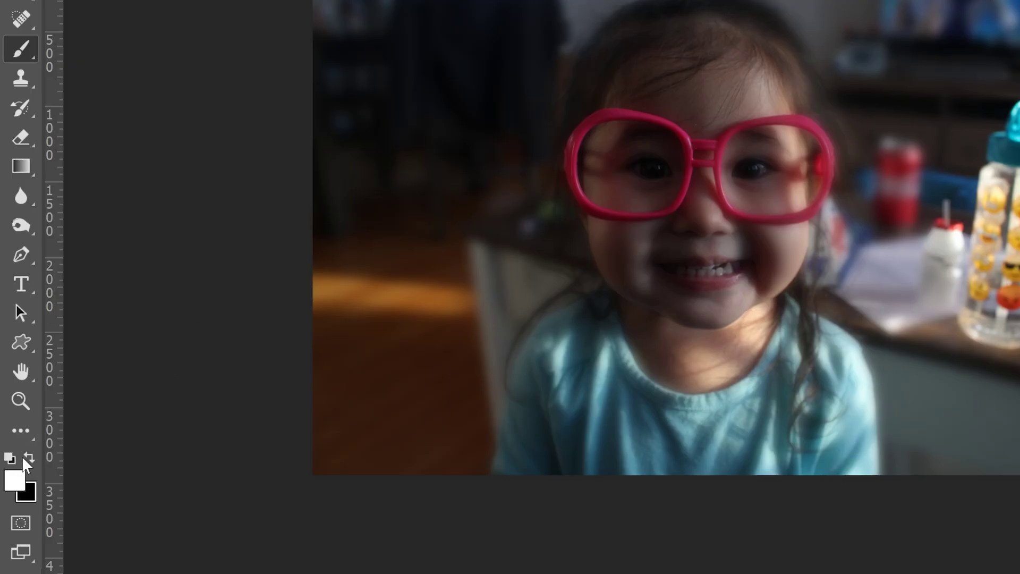
{"action": "left_click", "coordinate": [29, 459]}
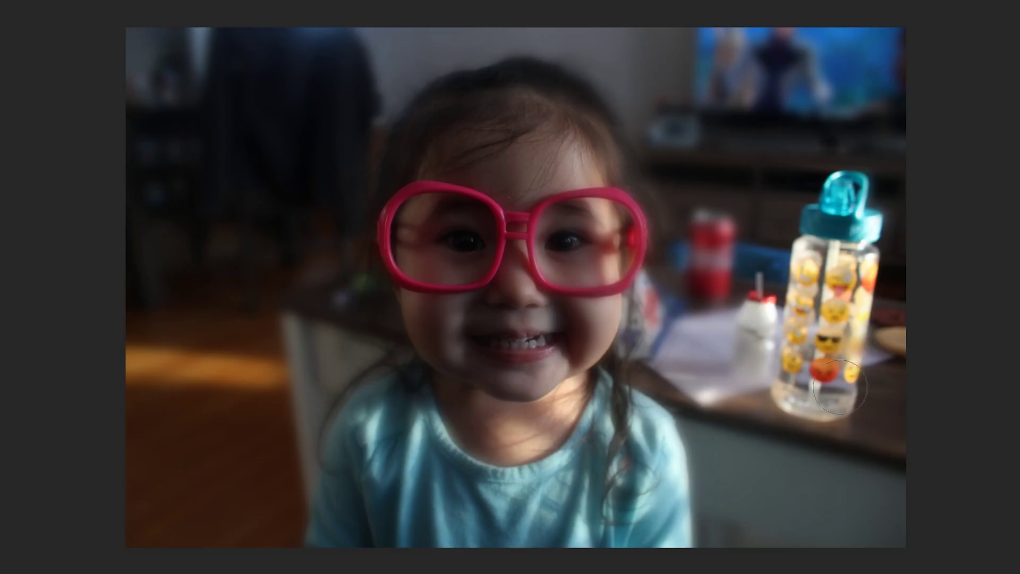
{"action": "mouse_move", "coordinate": [961, 247]}
{"action": "left_mouse_down"}
{"action": "mouse_move", "coordinate": [1016, 268]}
{"action": "mouse_move", "coordinate": [1018, 93]}
{"action": "mouse_move", "coordinate": [971, 302]}
{"action": "left_mouse_up"}
{"action": "left_click_drag", "start_coordinate": [696, 329], "coordinate": [966, 337]}
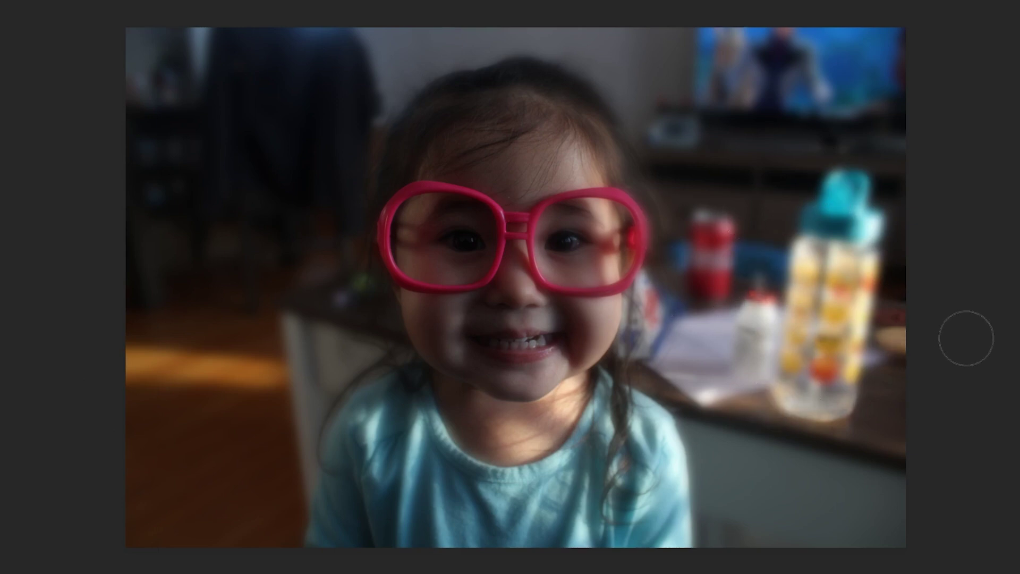
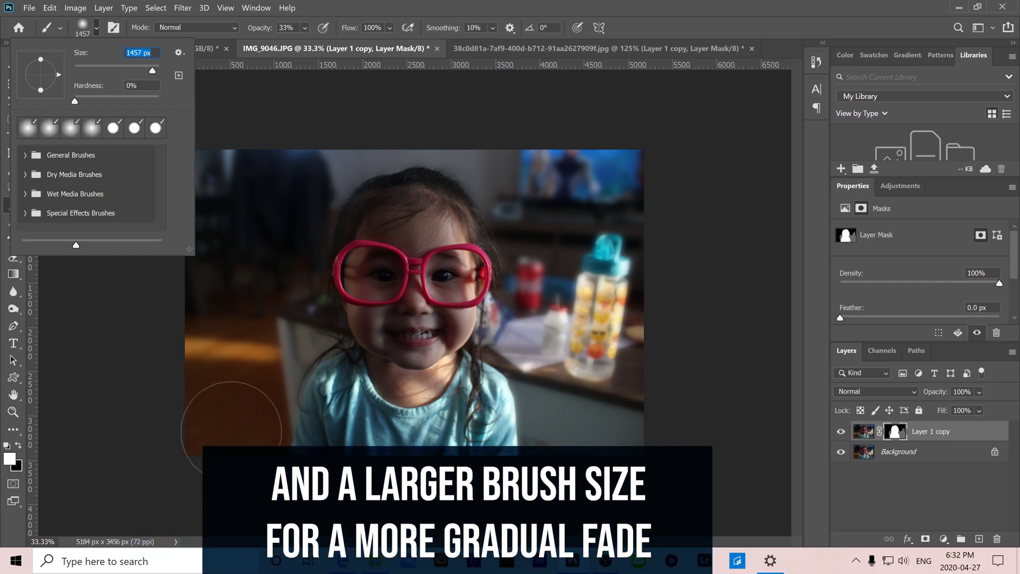
- Lower the 1457 px brush's opacity to 13%, further to 6%, and paint Layer 1 copy's mask across the water bottle and table
{"action": "key", "text": "Return"}
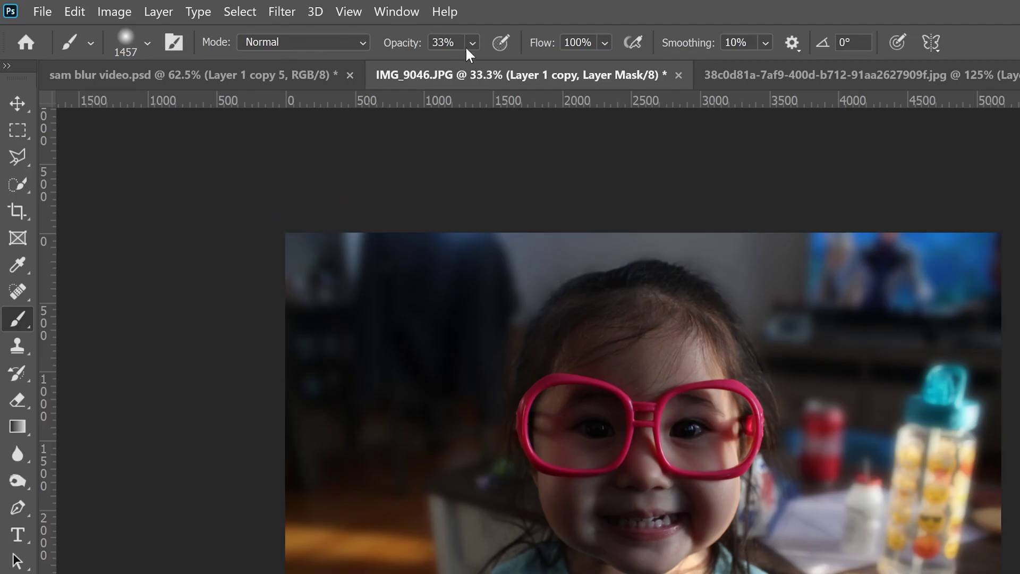
{"action": "left_click", "coordinate": [468, 46]}
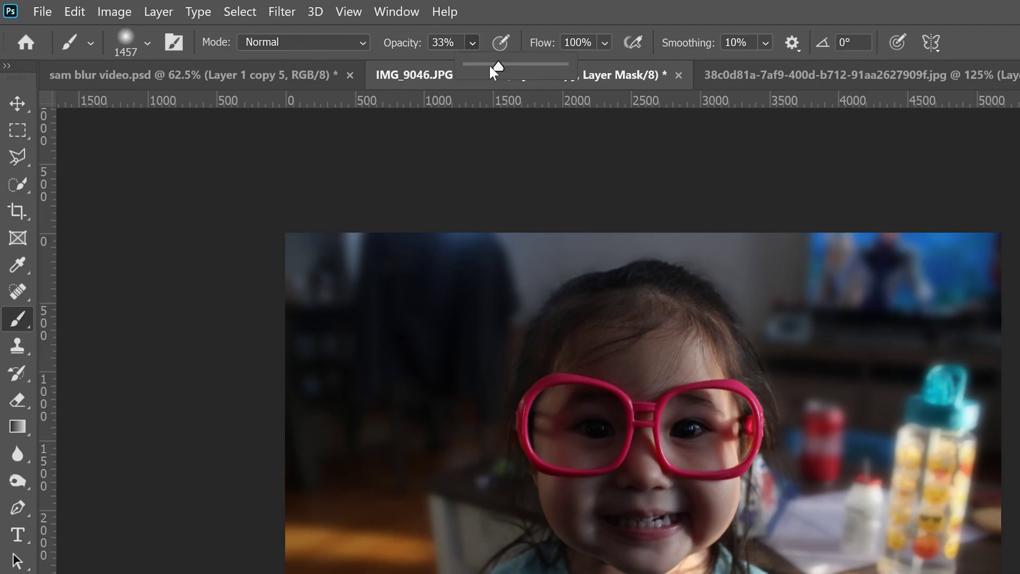
{"action": "left_click_drag", "start_coordinate": [498, 65], "coordinate": [479, 66]}
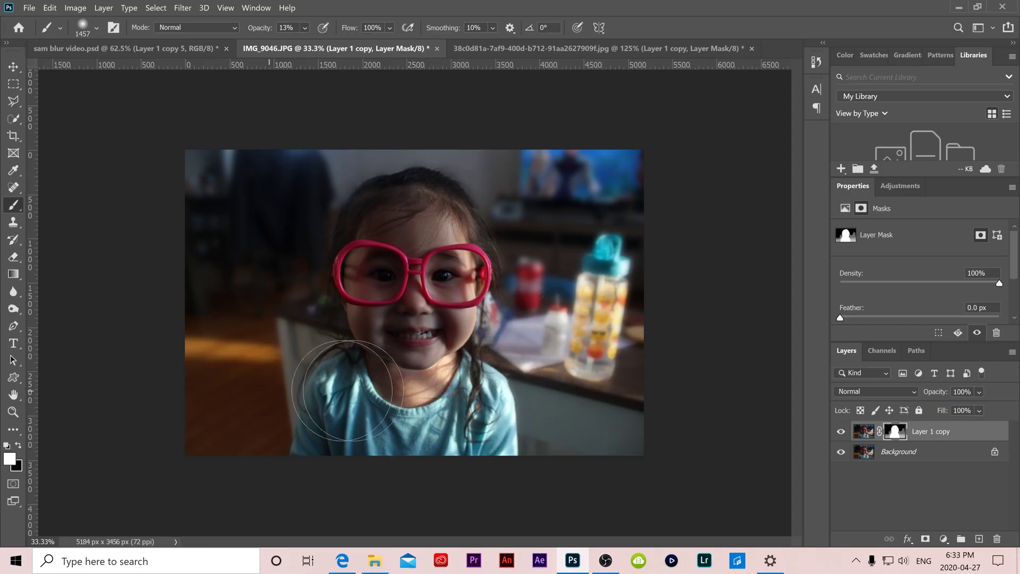
{"action": "left_click", "coordinate": [305, 27]}
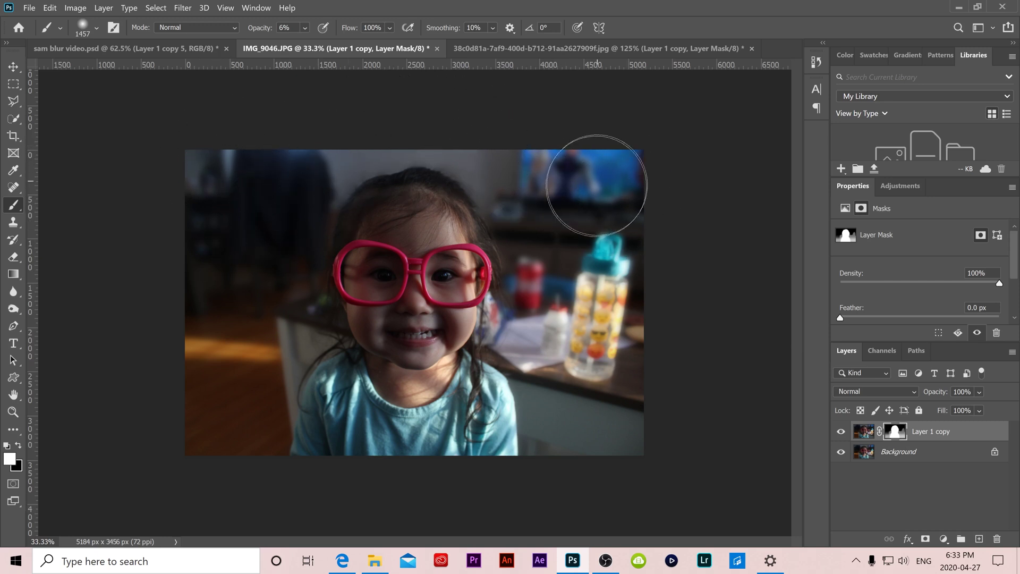
{"action": "mouse_move", "coordinate": [652, 364]}
{"action": "left_mouse_down"}
{"action": "mouse_move", "coordinate": [617, 430]}
{"action": "mouse_move", "coordinate": [583, 354]}
{"action": "mouse_move", "coordinate": [599, 291]}
{"action": "mouse_move", "coordinate": [579, 374]}
{"action": "mouse_move", "coordinate": [609, 344]}
{"action": "mouse_move", "coordinate": [579, 335]}
{"action": "mouse_move", "coordinate": [563, 353]}
{"action": "left_mouse_up"}
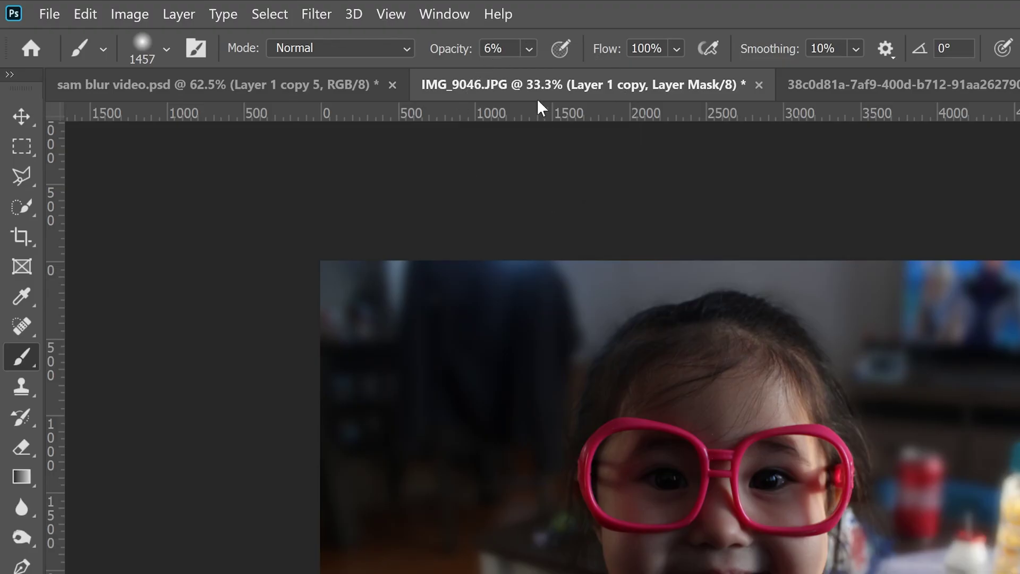
- With a 275 px brush at 22% opacity, paint Layer 1 copy's mask over the small bottle and water bottle on the table
{"action": "left_click", "coordinate": [529, 48]}
{"action": "left_click_drag", "start_coordinate": [542, 75], "coordinate": [559, 75]}
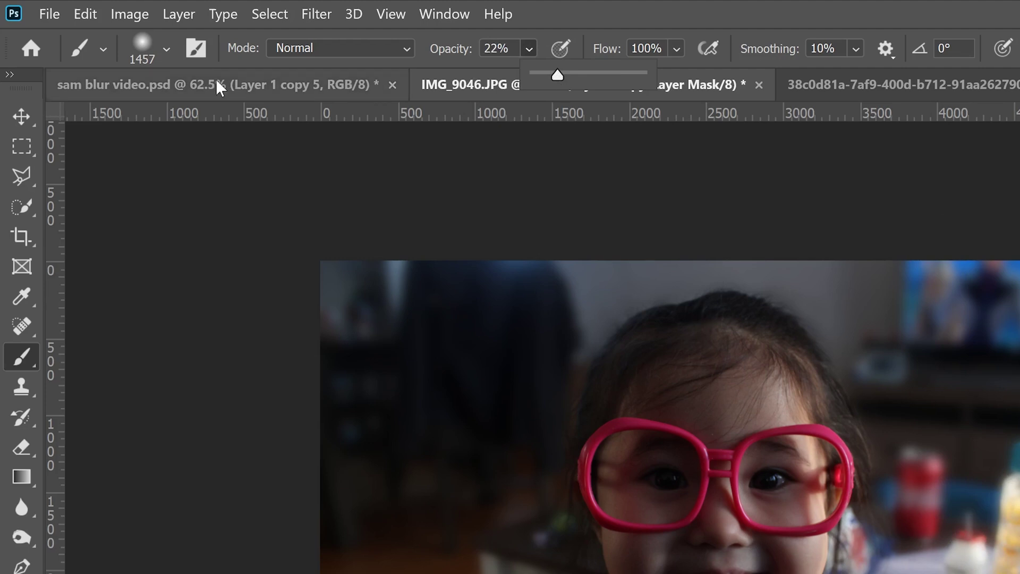
{"action": "left_click", "coordinate": [166, 49]}
{"action": "left_click", "coordinate": [238, 123]}
{"action": "left_click_drag", "start_coordinate": [238, 123], "coordinate": [244, 123]}
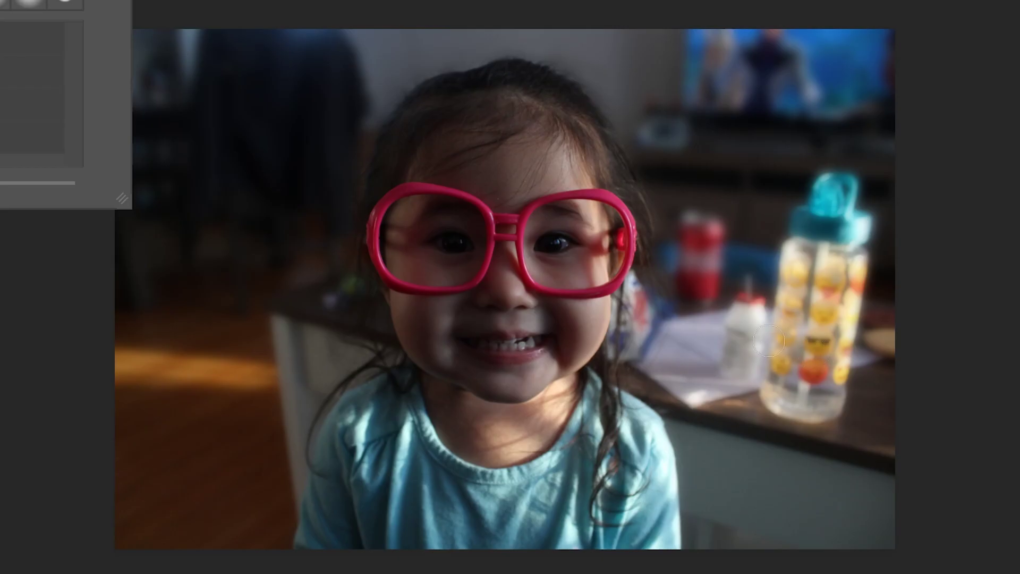
{"action": "left_click", "coordinate": [744, 362]}
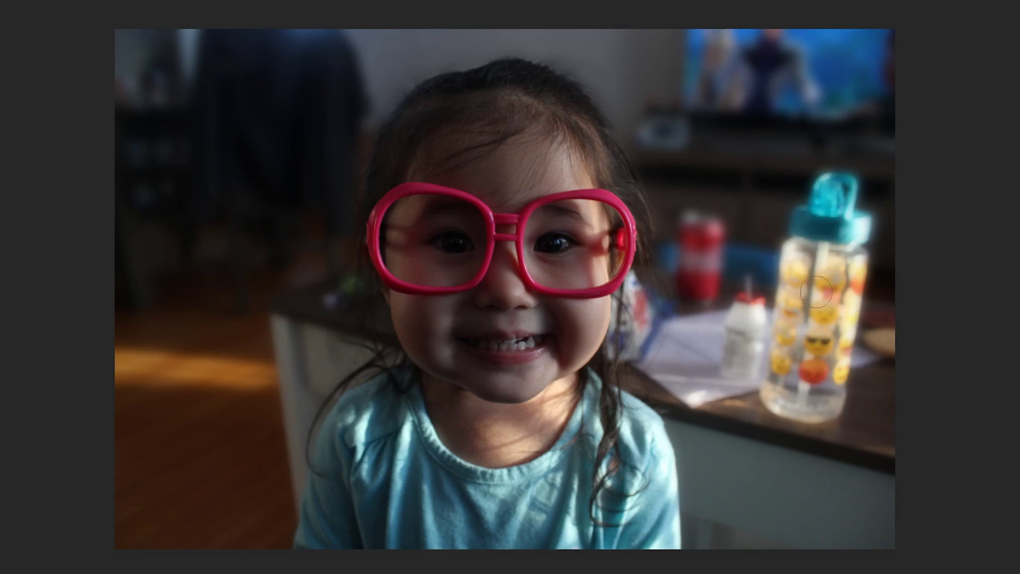
{"action": "key", "text": "f"}
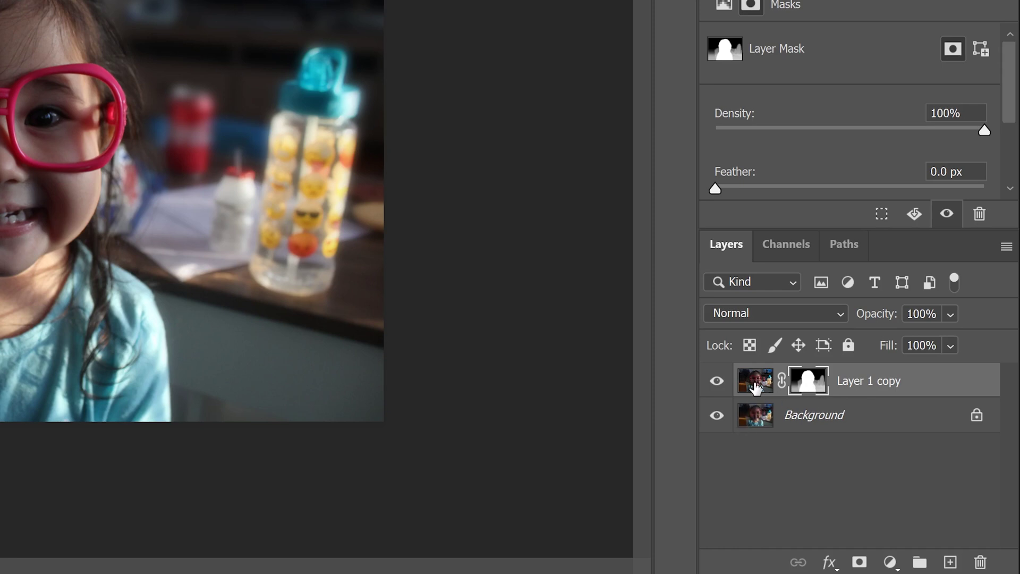
- Select Layer 1 copy's image instead of its mask and open the Lens Blur filter for it
{"action": "left_click", "coordinate": [754, 386]}
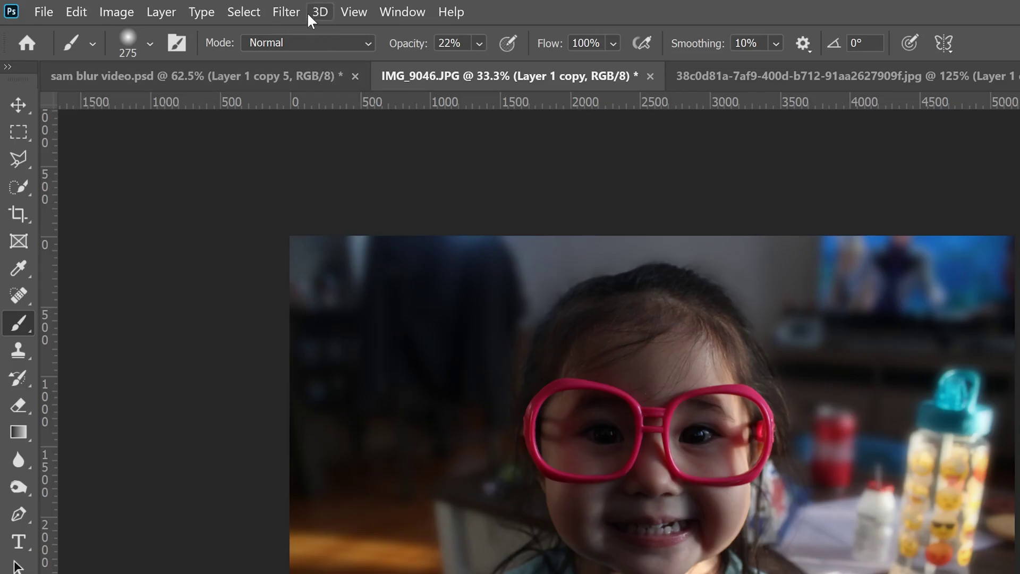
{"action": "left_click", "coordinate": [287, 12]}
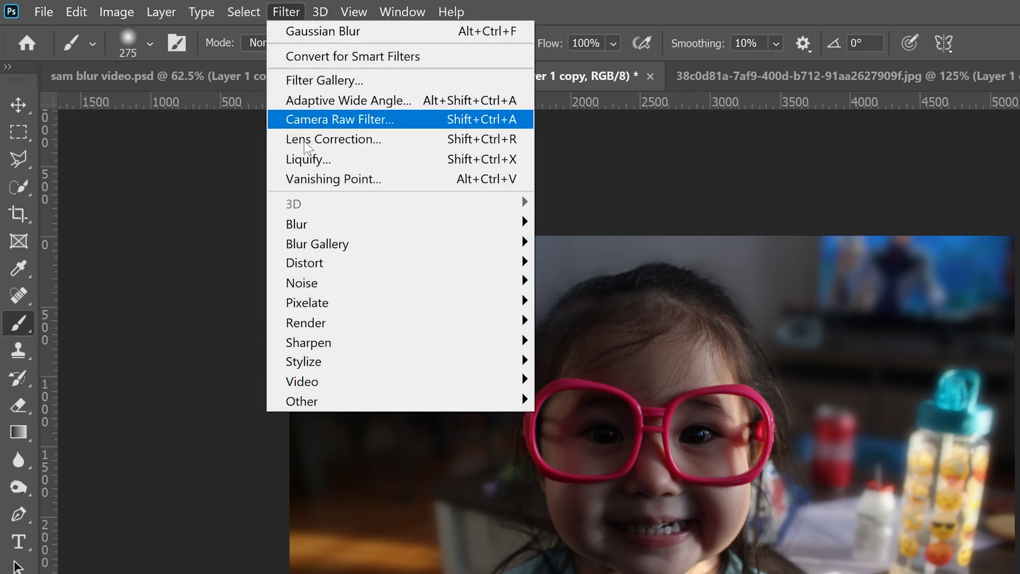
{"action": "mouse_move", "coordinate": [348, 225]}
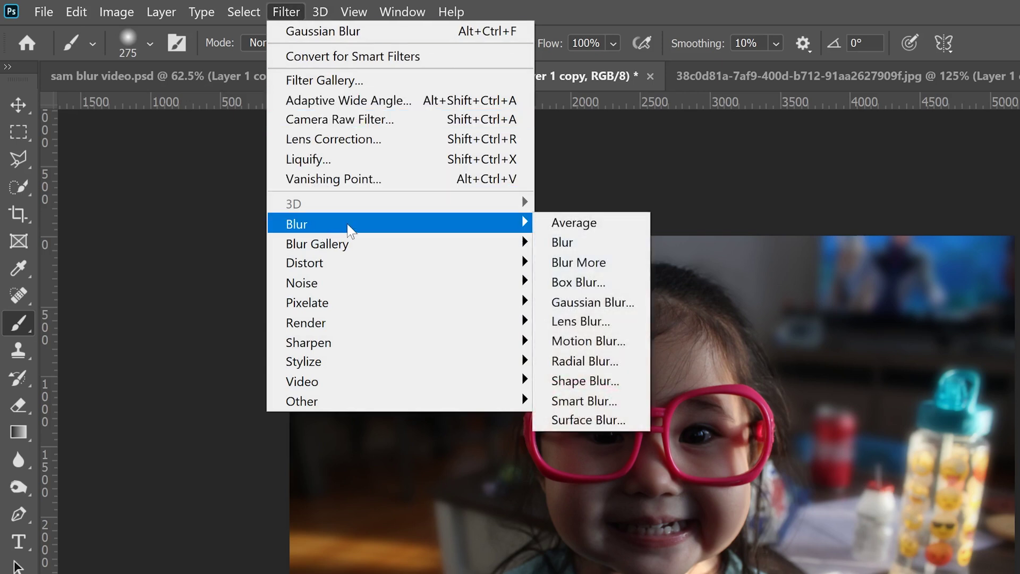
{"action": "left_click", "coordinate": [582, 322]}
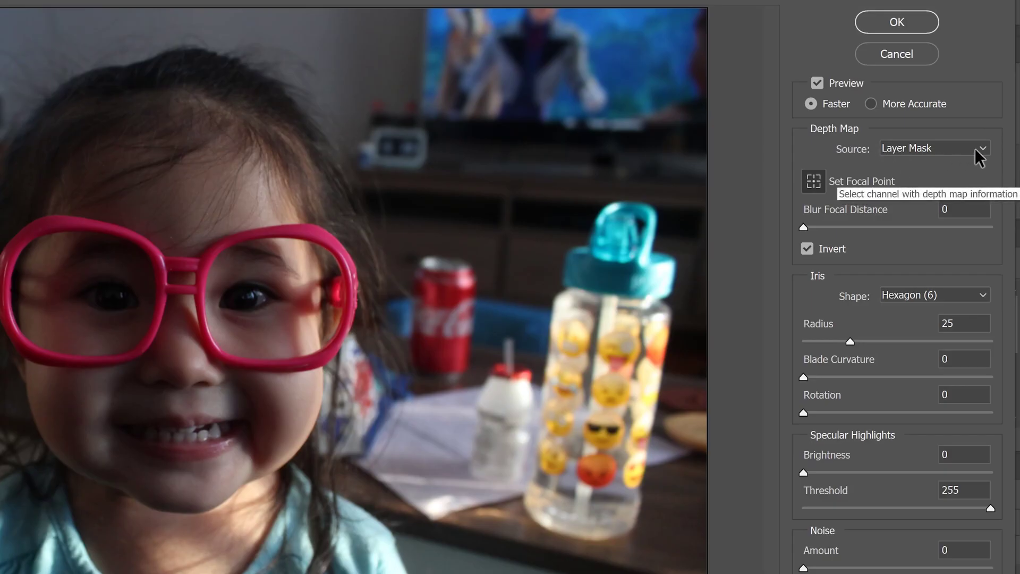
- Turn the depth map's Invert option off and on to compare, and set the iris radius to 100
{"action": "left_click", "coordinate": [808, 248]}
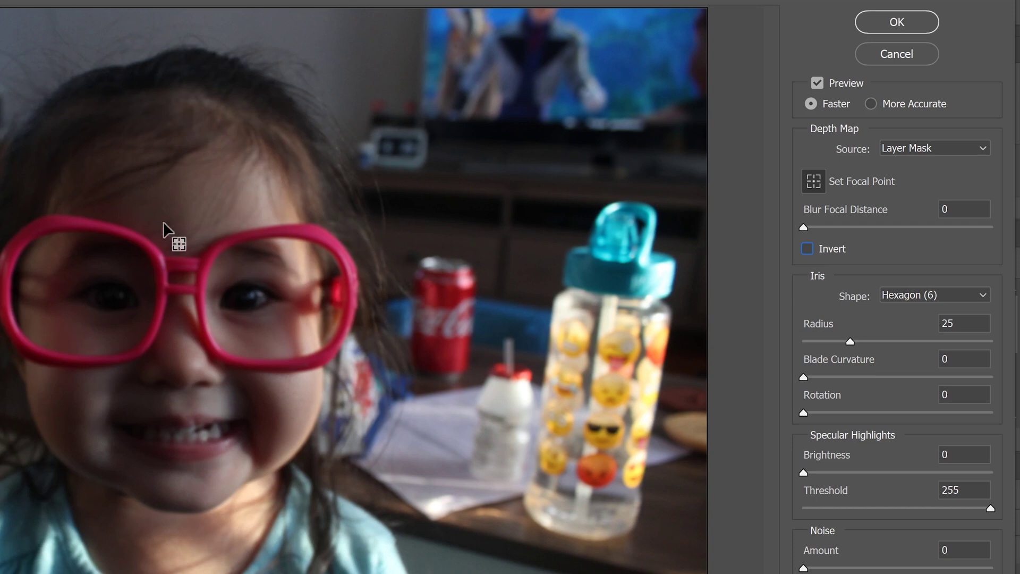
{"action": "left_click", "coordinate": [808, 248]}
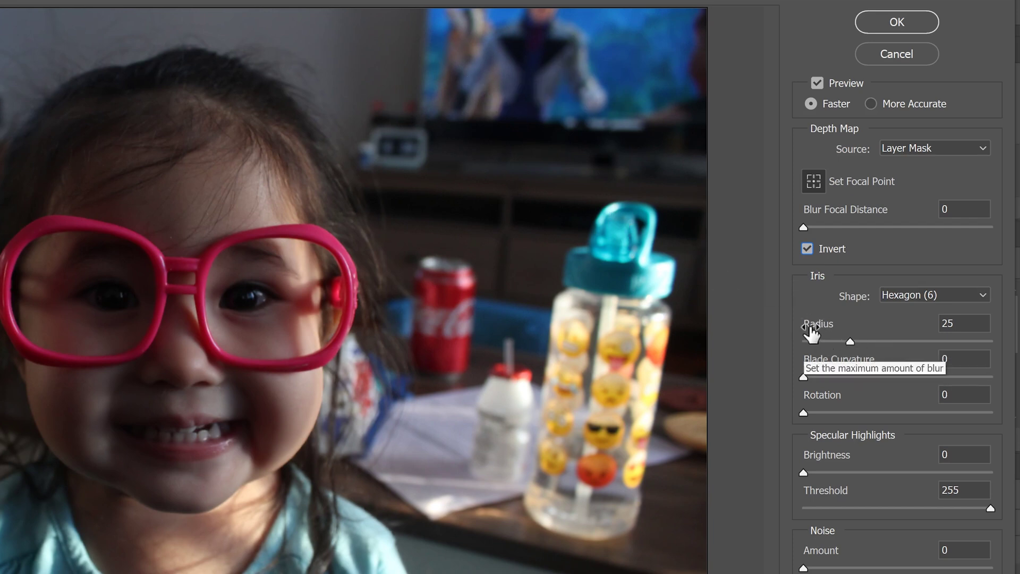
{"action": "left_click", "coordinate": [849, 341]}
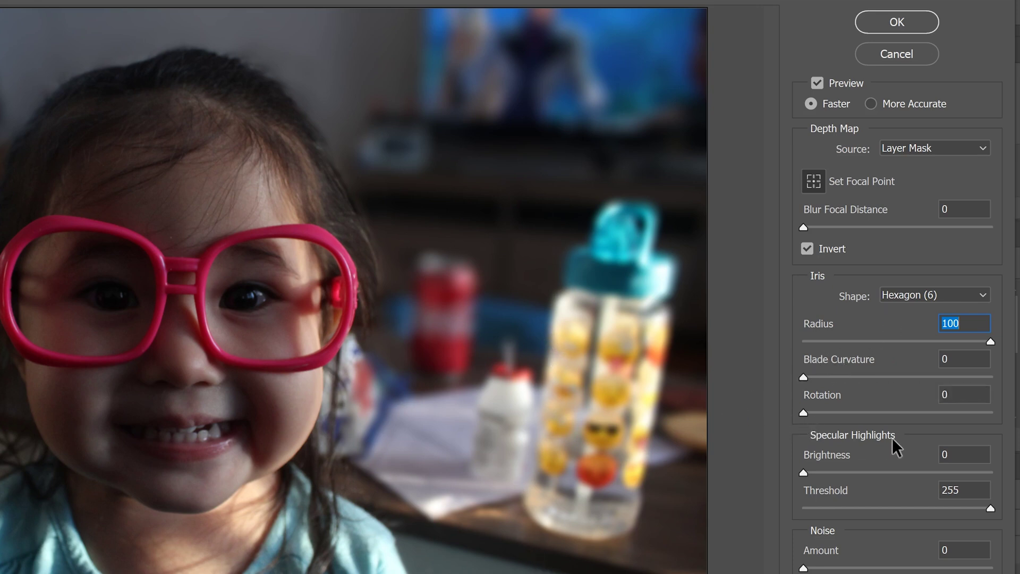
- Try specular highlights with brightness 44 and threshold 184, reset them to 0 and 255, and apply the Lens Blur
{"action": "left_click_drag", "start_coordinate": [801, 472], "coordinate": [886, 473]}
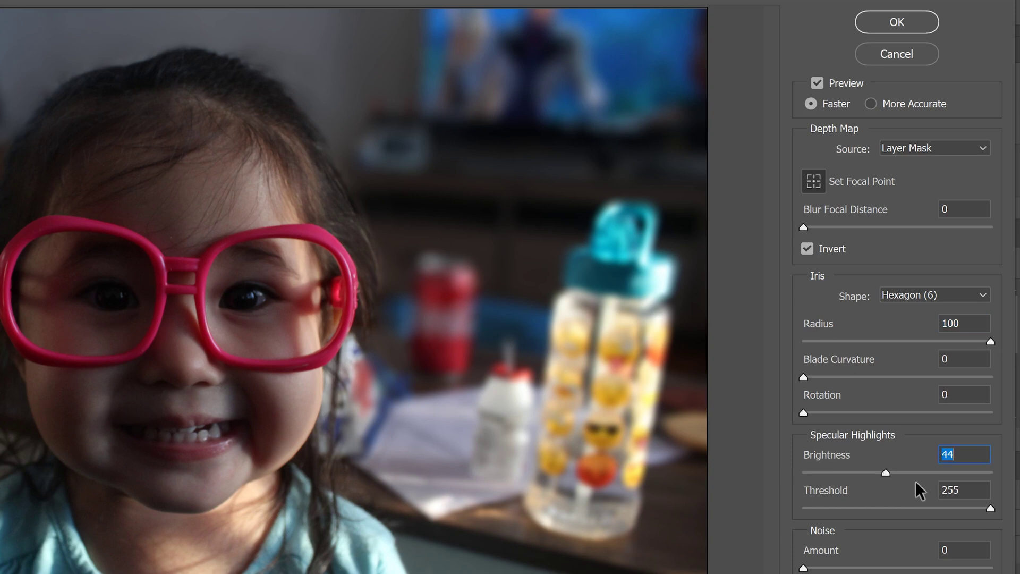
{"action": "left_click_drag", "start_coordinate": [945, 507], "coordinate": [938, 507]}
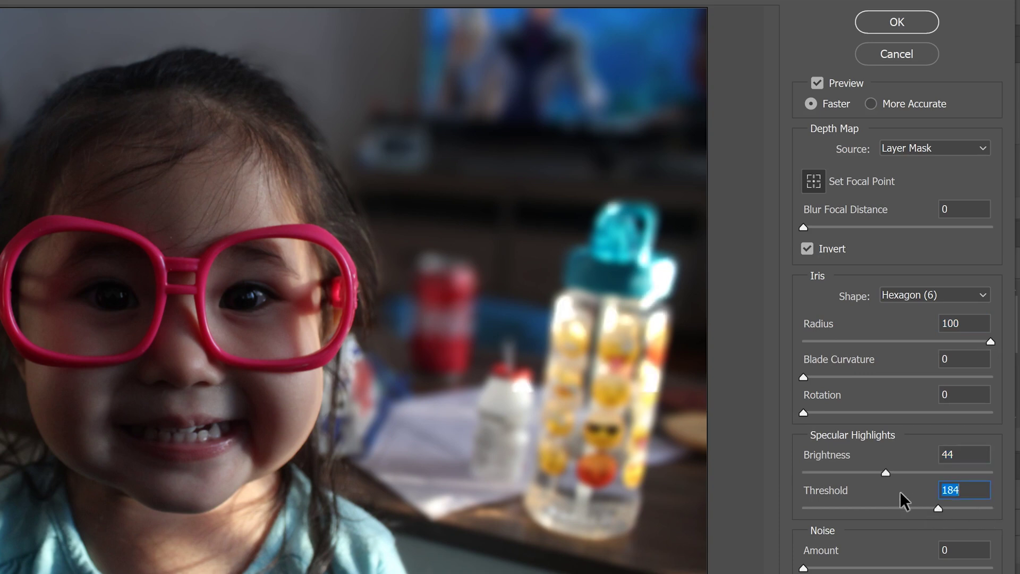
{"action": "left_click_drag", "start_coordinate": [886, 473], "coordinate": [804, 473]}
{"action": "left_click_drag", "start_coordinate": [938, 507], "coordinate": [1016, 515]}
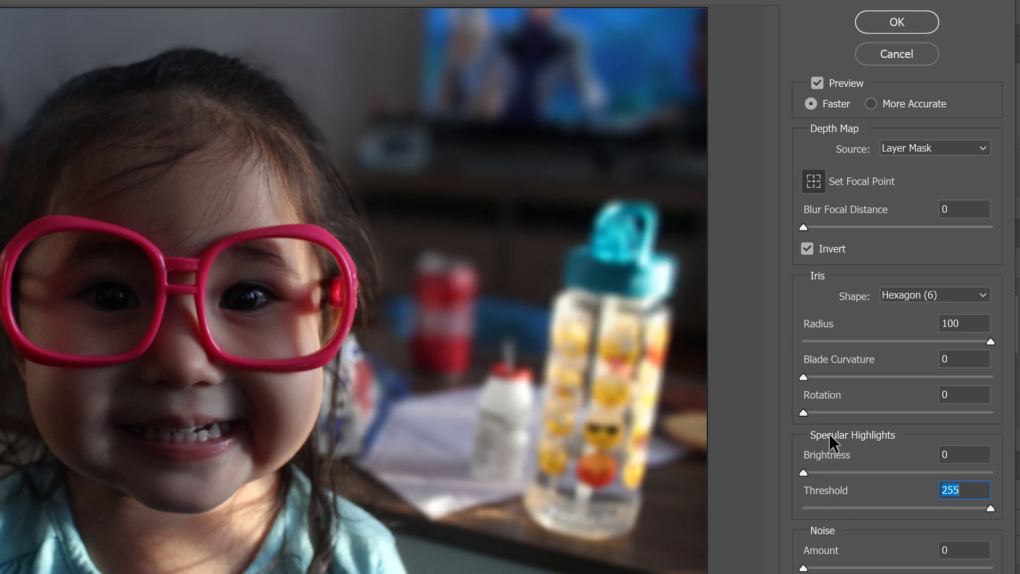
{"action": "left_click", "coordinate": [885, 16]}
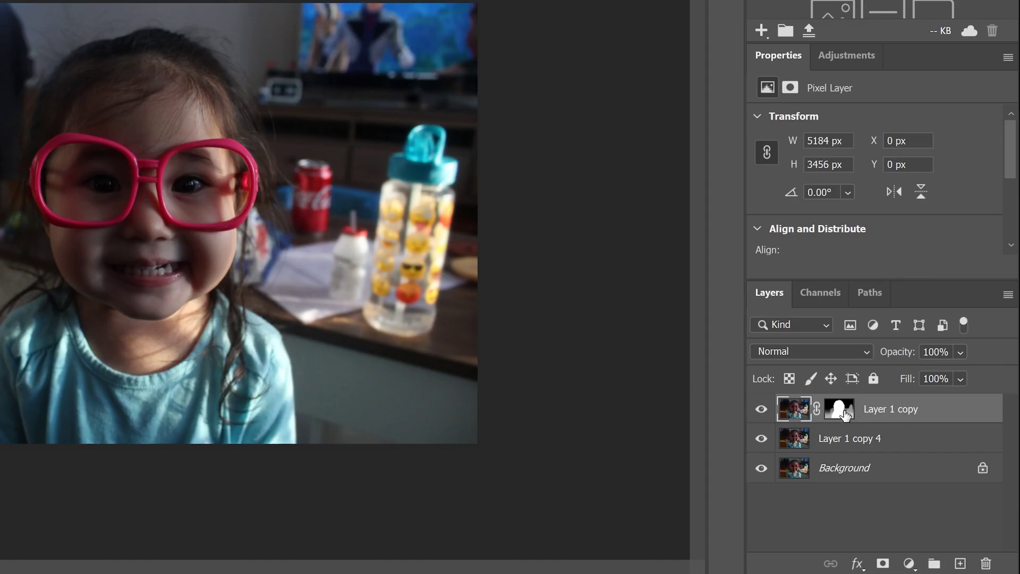
- Disable the layer mask on Layer 1 copy above Layer 1 copy 4
{"action": "left_click", "coordinate": [897, 434]}
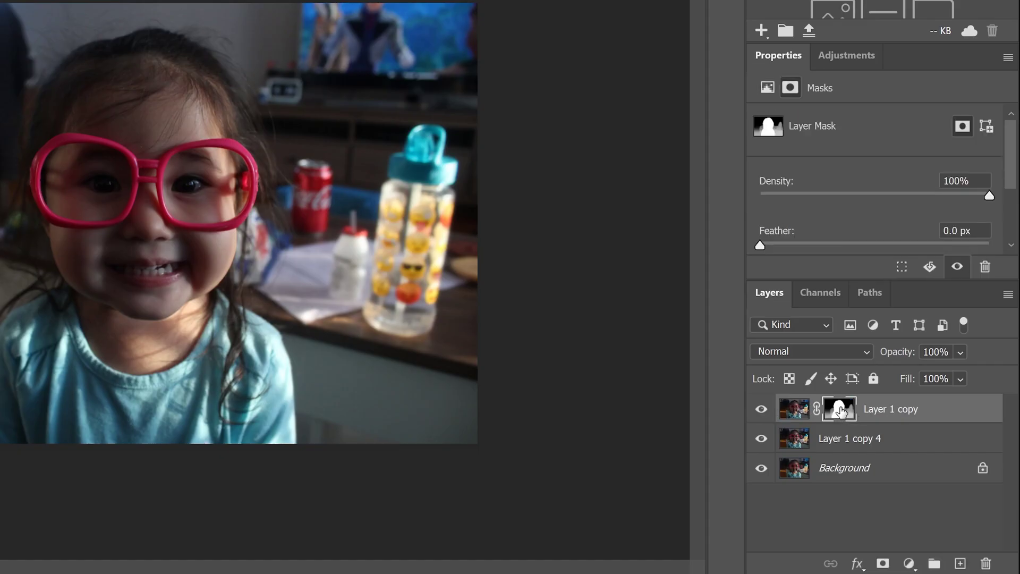
{"action": "right_click", "coordinate": [839, 410]}
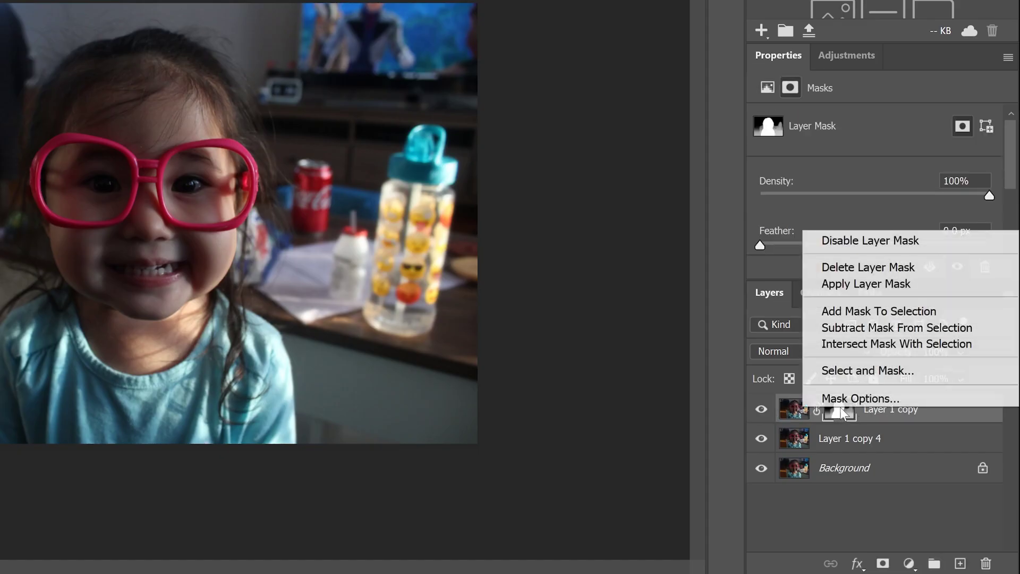
{"action": "left_click", "coordinate": [886, 240]}
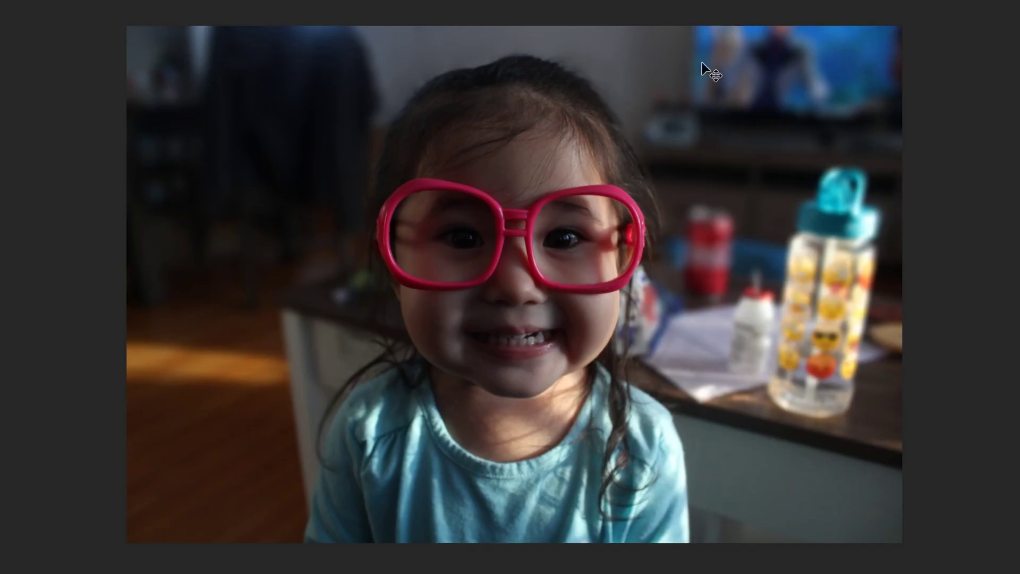